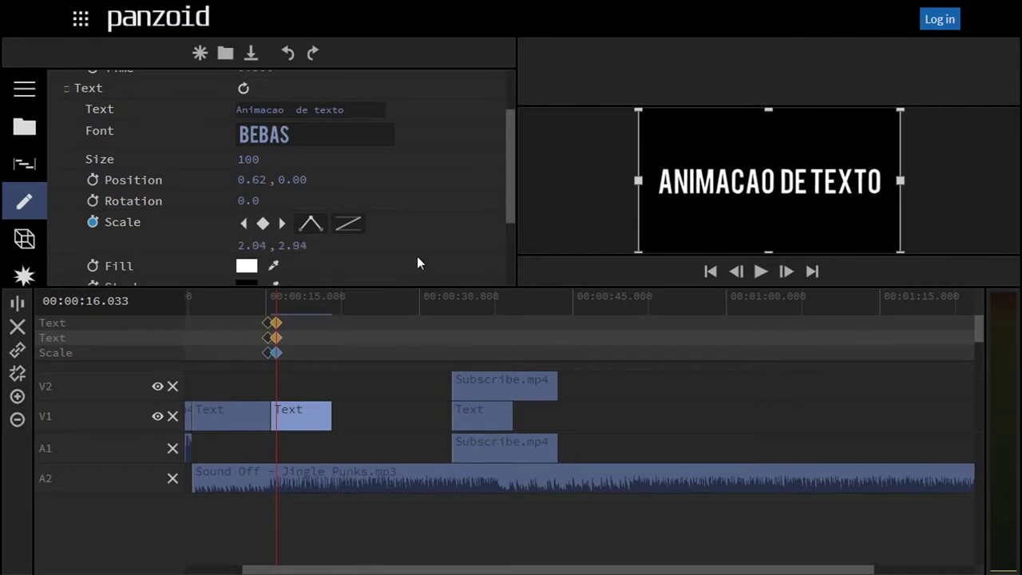
Add a scale keyframe of 1.48, 1.48 to the "Animacao de texto" clip at 00:00:16.400
key(Right)
key(Right)
key(Right)
key(Right)
key(Right)
key(Right)
key(Right)
key(Right)
key(Right)
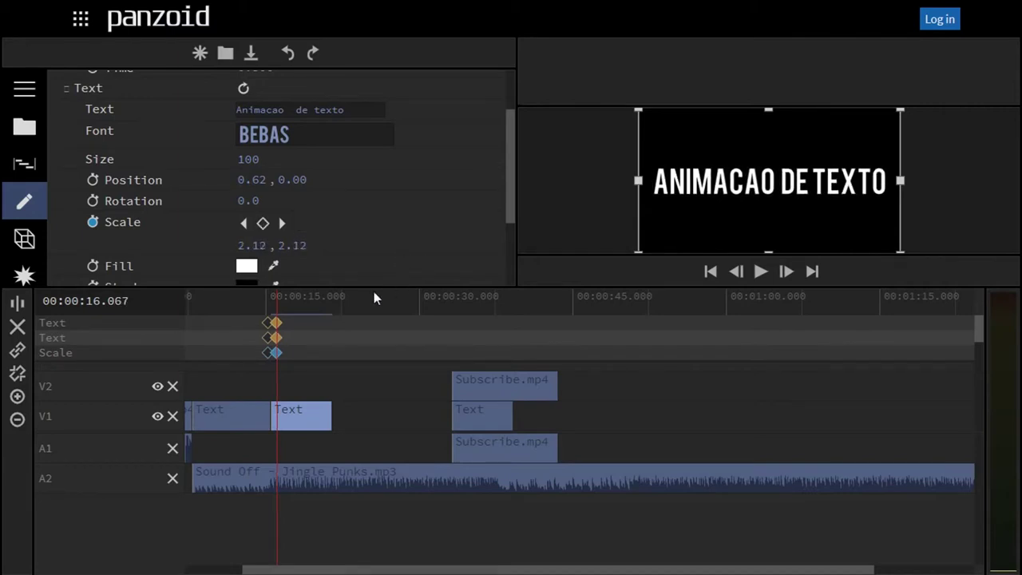
key(Right)
key(Right)
key(Right)
key(Right)
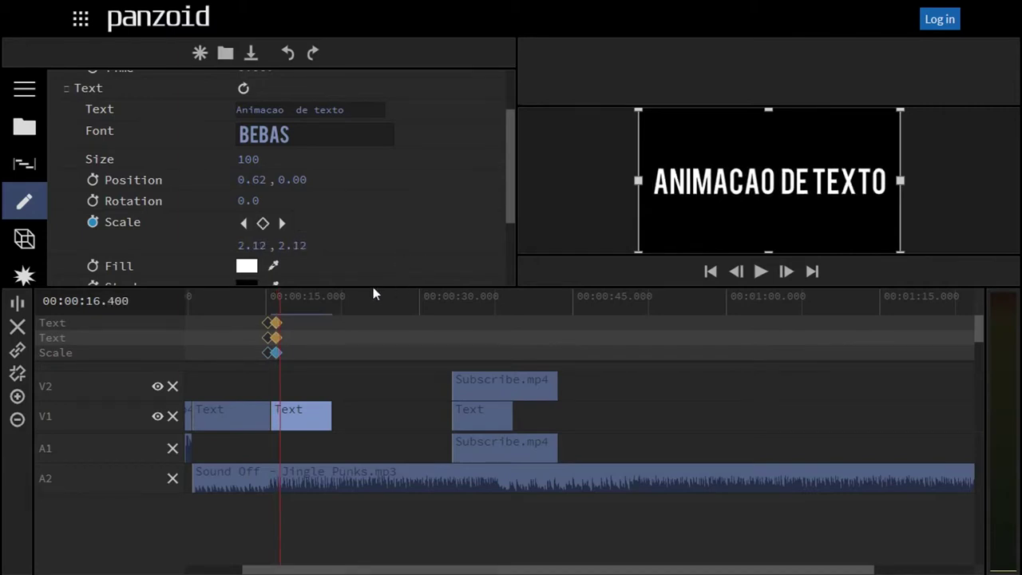
drag(260, 243, 206, 244)
Play back the text's scale animation from the start of the clip
click(263, 301)
key(space)
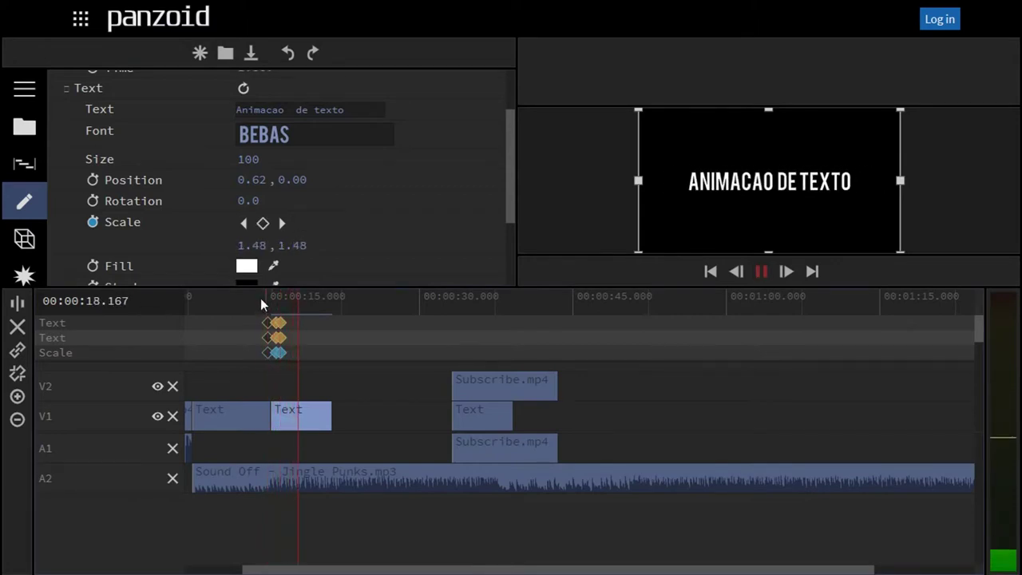
key(space)
Copy the text clip's scale keyframes and paste them near the end of the same clip
click(268, 338)
click(276, 338)
drag(296, 316, 266, 356)
click(324, 329)
key(ctrl+v)
mouse_move(312, 325)
mouse_down()
mouse_move(301, 328)
mouse_move(342, 324)
mouse_move(303, 326)
mouse_move(316, 322)
mouse_up()
Preview the text clip with its repeated scale animation and deselect the clip
key(space)
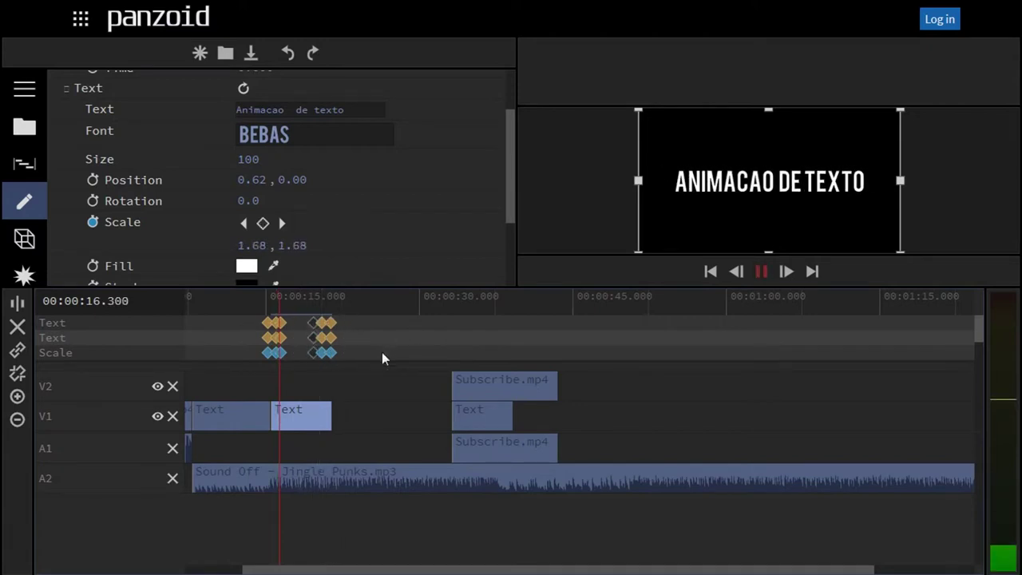
click(383, 381)
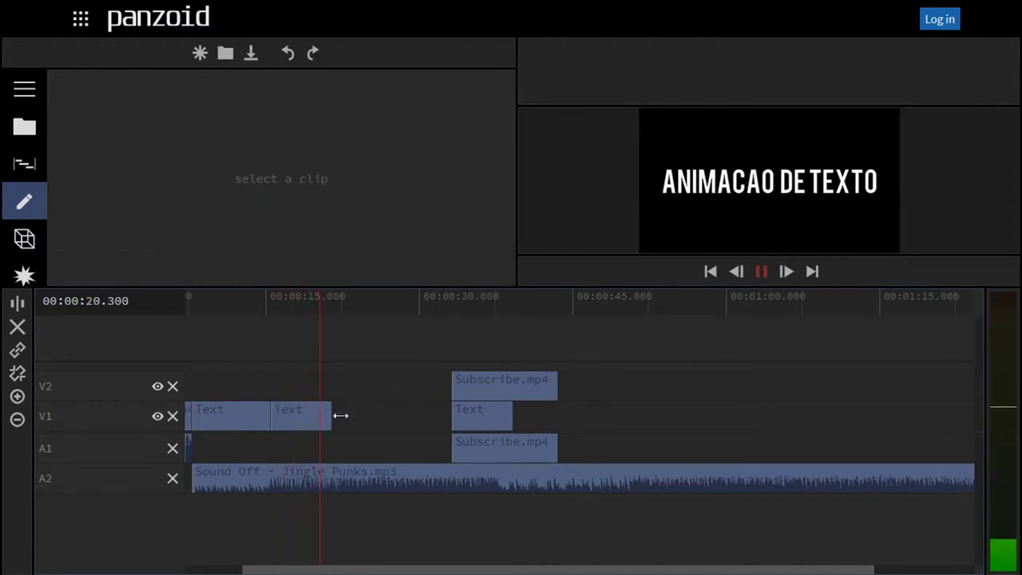
key(space)
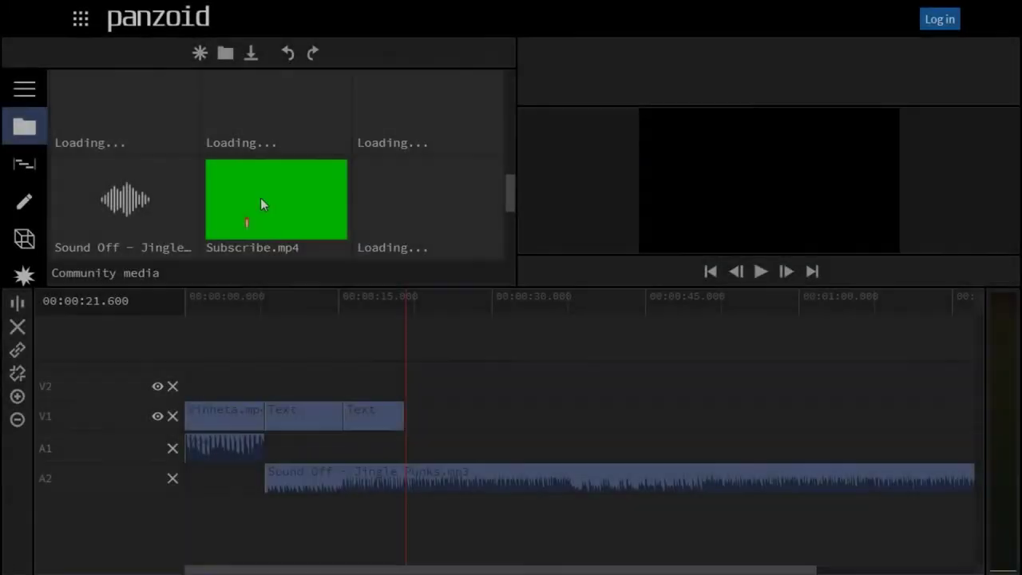
Place Subscribe.mp4 on V2 at 00:00:21.600 and DSC08448.JPG beneath it on V1, matching the overlay's length
drag(260, 197, 462, 390)
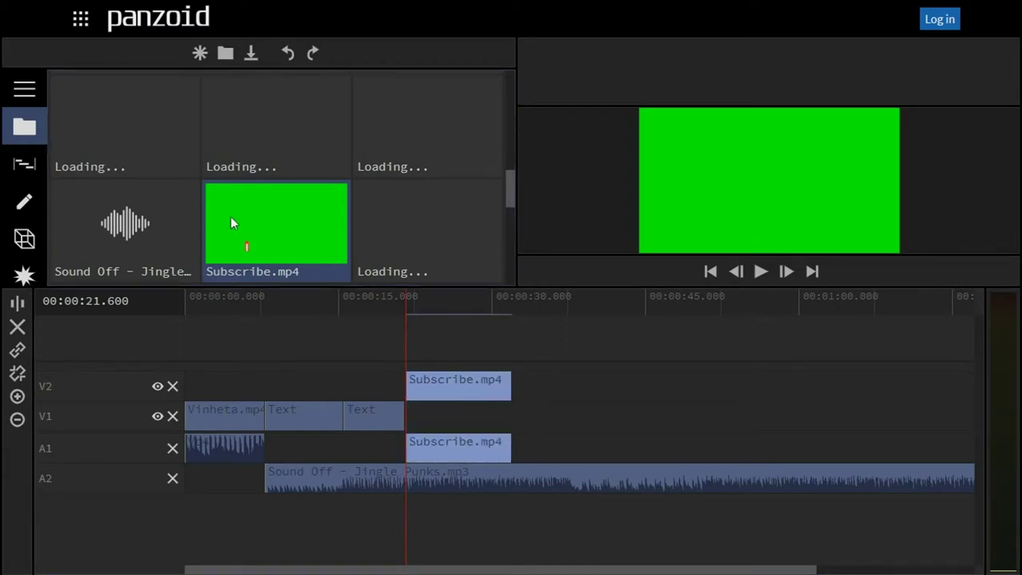
scroll(231, 217, up, 3)
scroll(231, 217, down, 1)
drag(264, 177, 509, 410)
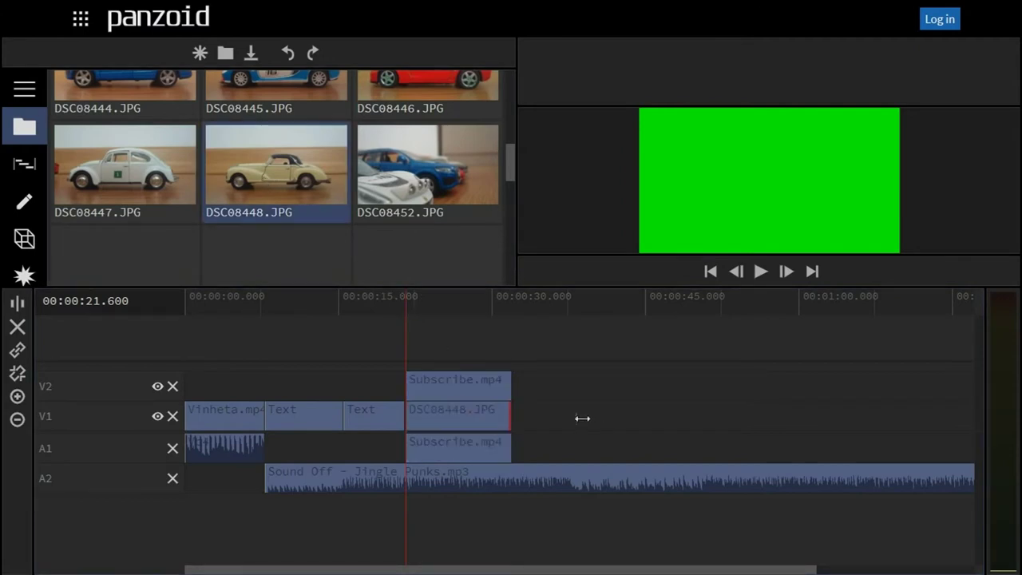
click(460, 417)
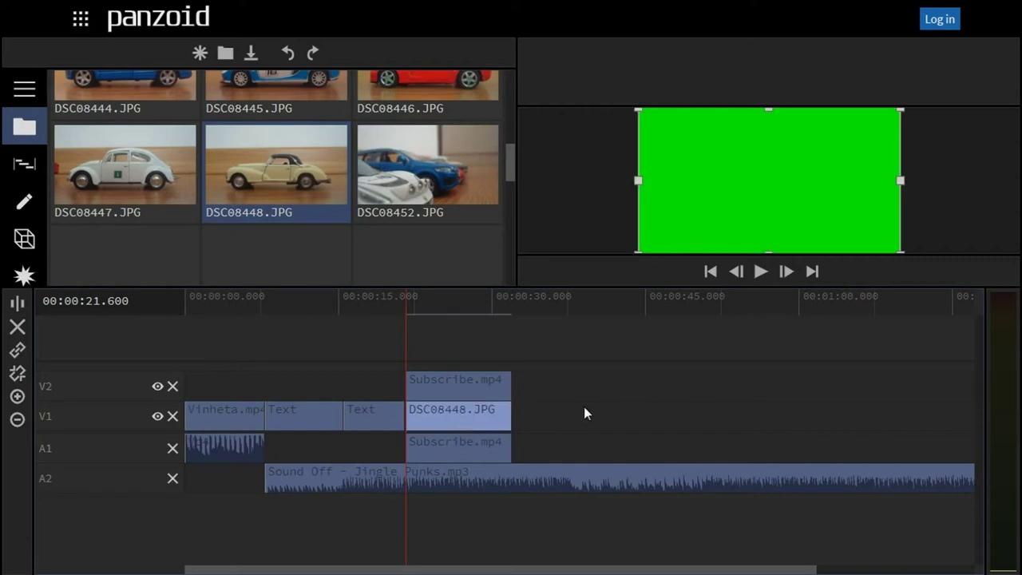
Add a Chroma Key effect to the Subscribe.mp4 clip on V2
click(456, 374)
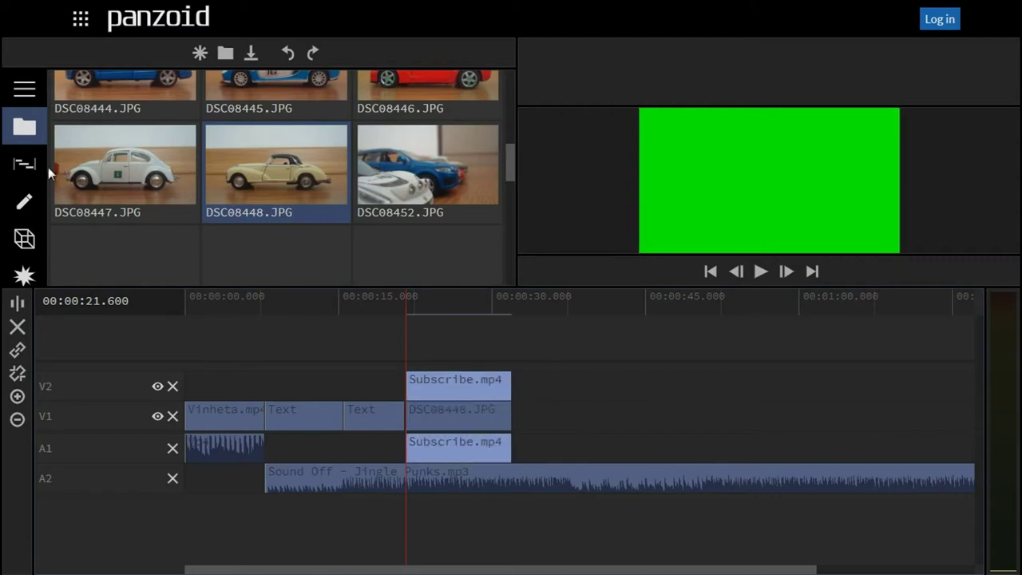
click(24, 165)
click(31, 200)
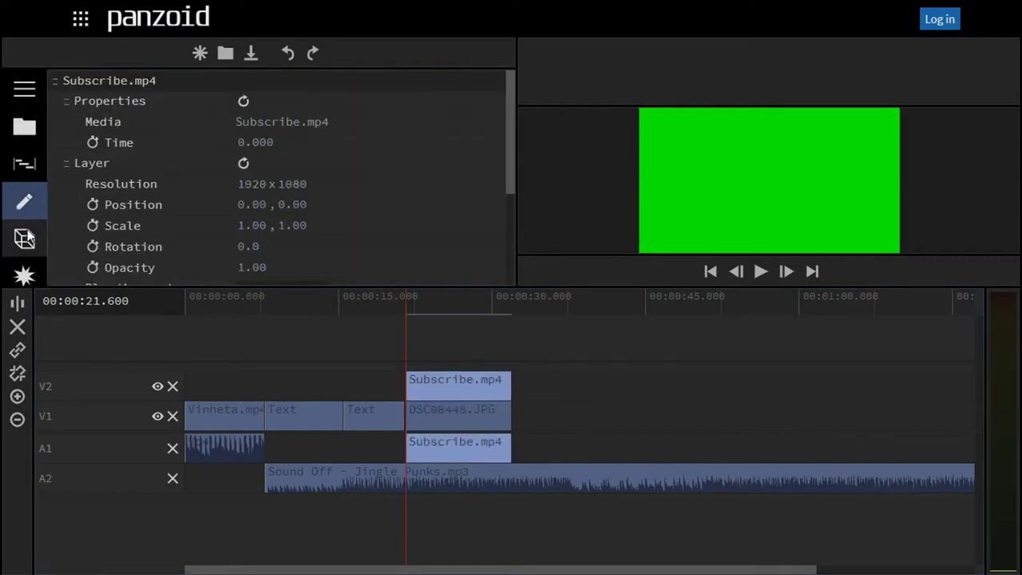
click(25, 237)
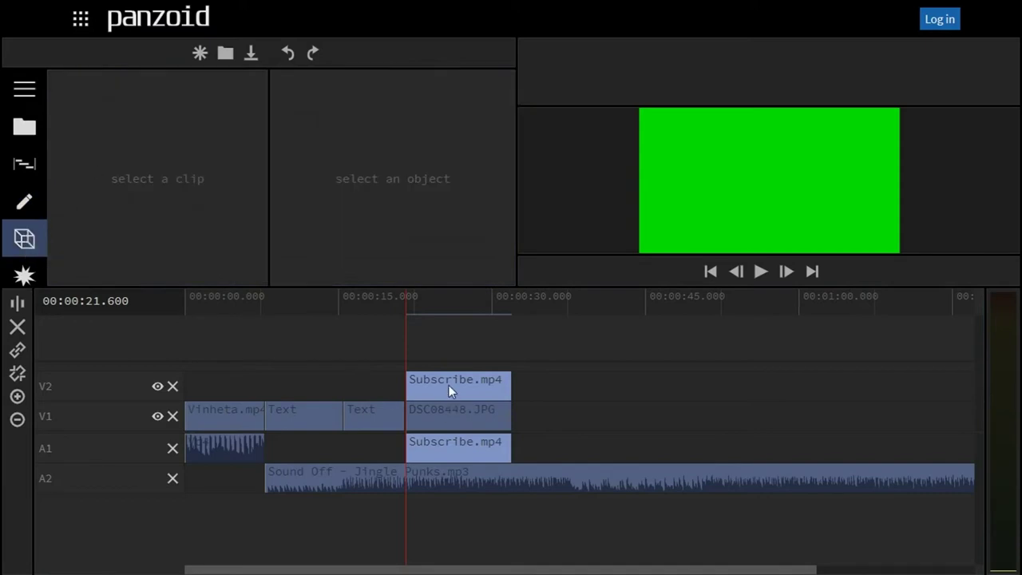
click(44, 280)
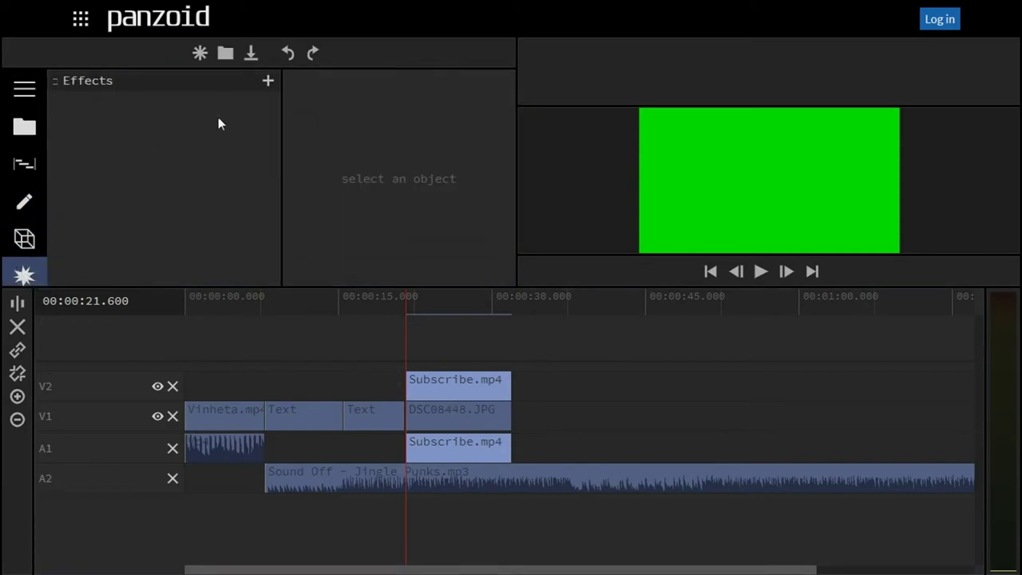
click(269, 81)
scroll(201, 192, down, 3)
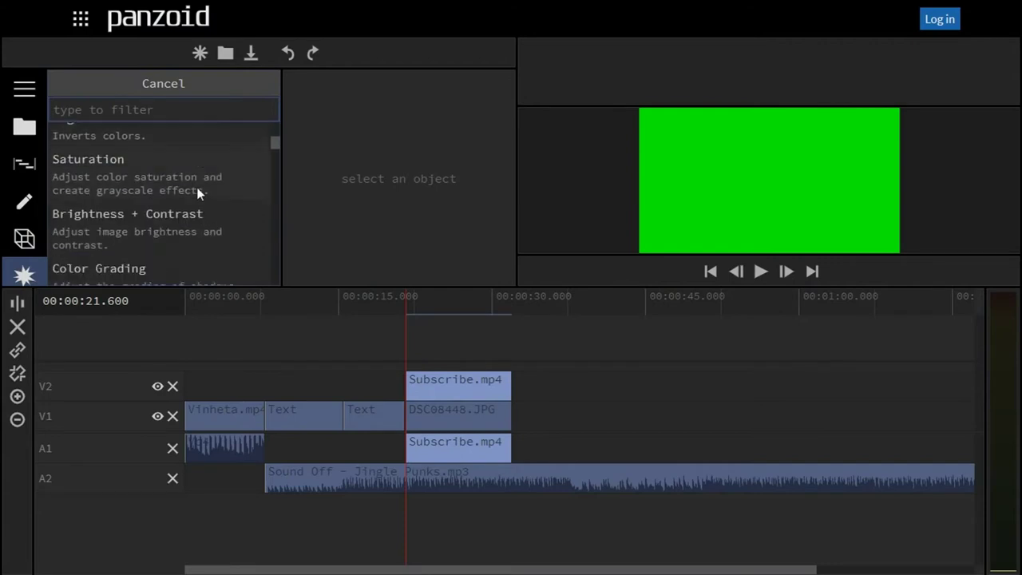
scroll(196, 229, down, 3)
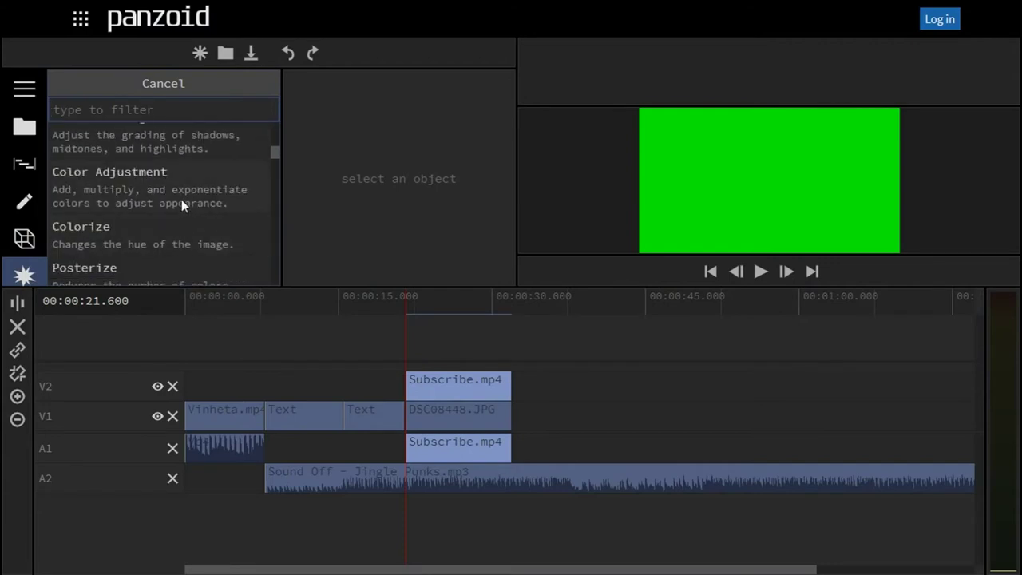
scroll(181, 209, down, 3)
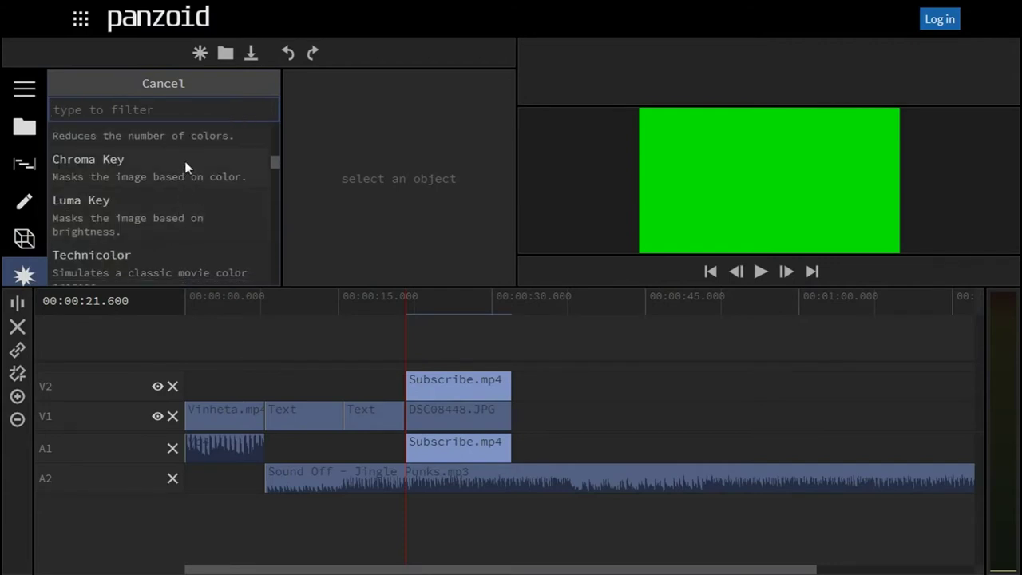
click(186, 167)
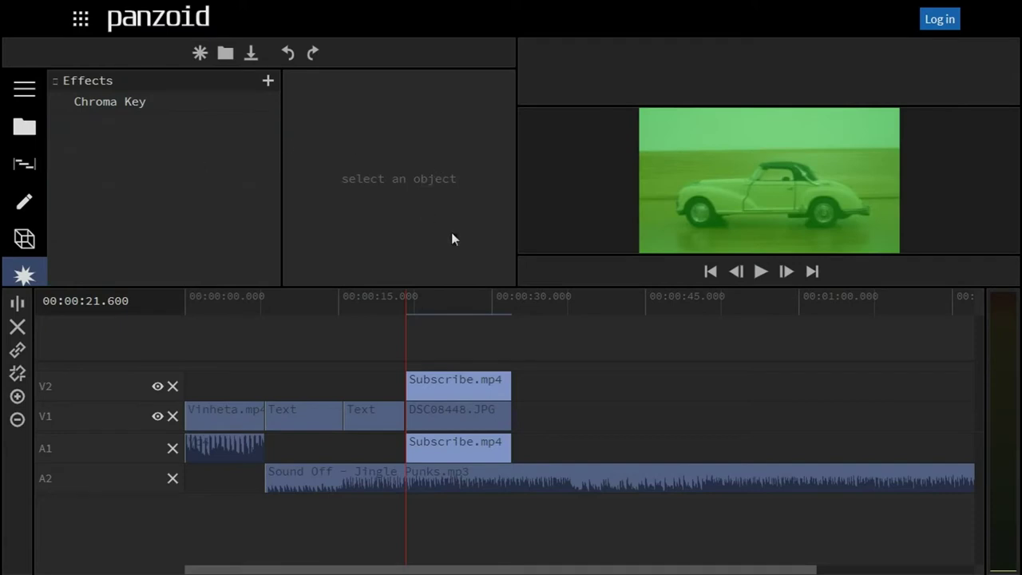
Set the Chroma Key color by sampling the overlay's green background at a frame showing the subscribe button
drag(441, 314, 443, 300)
click(200, 105)
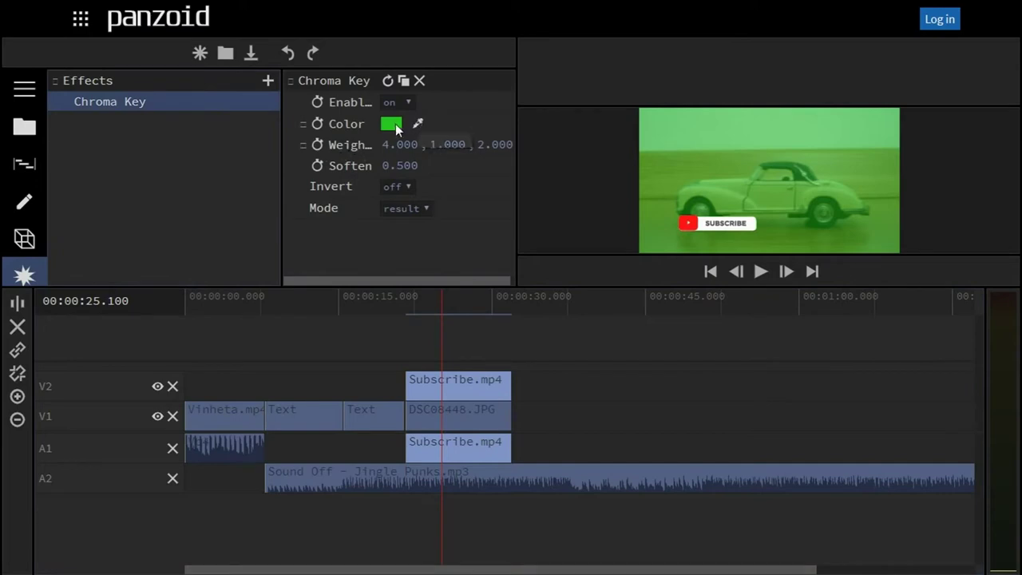
click(417, 123)
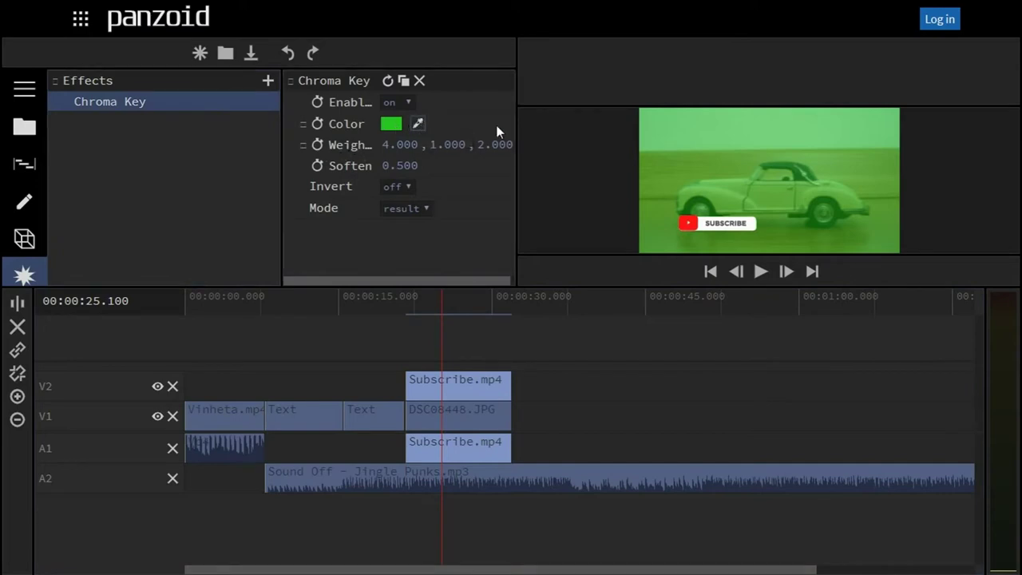
click(667, 160)
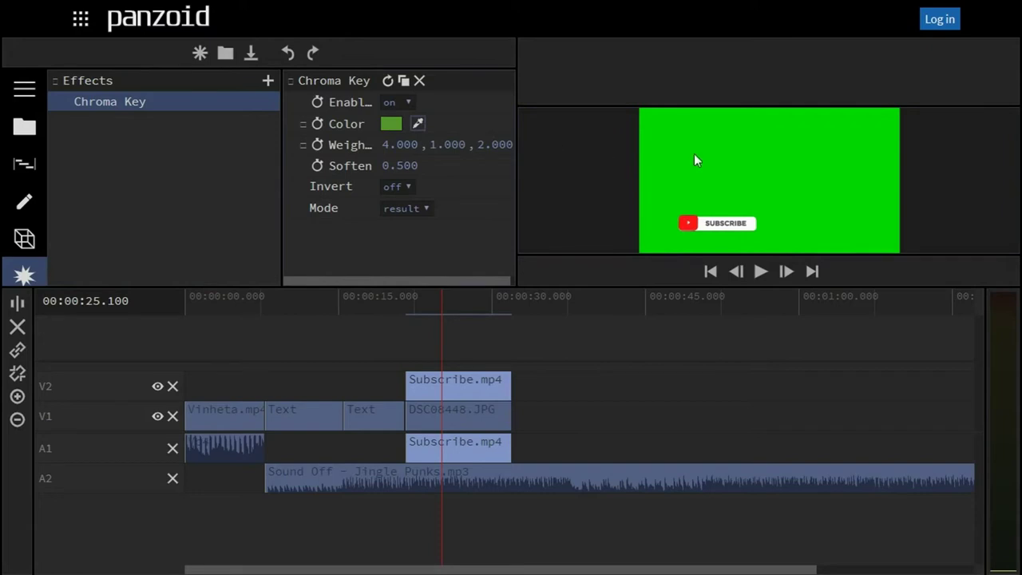
click(694, 157)
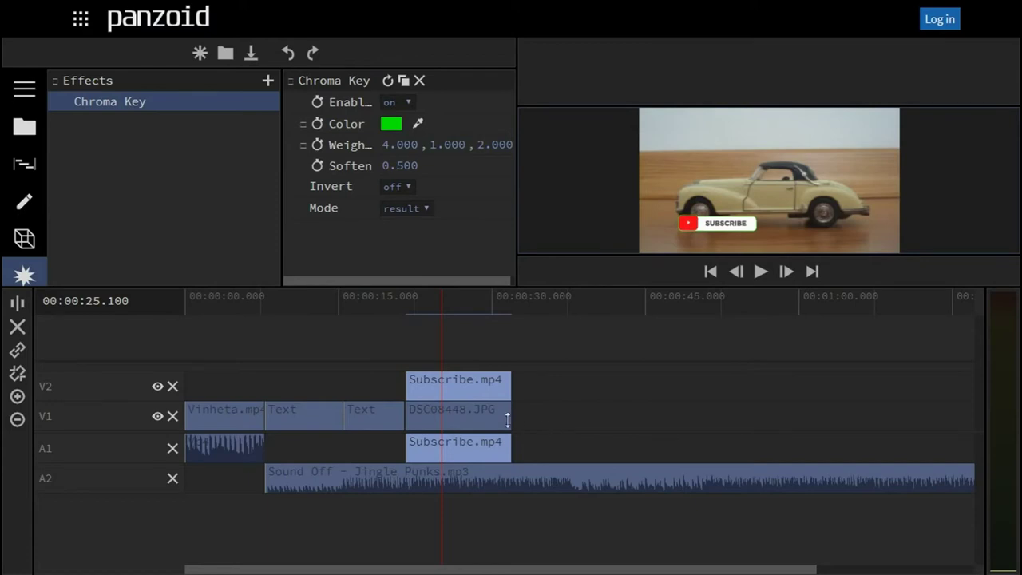
Play back the timeline from the second text clip to check the keyed subscribe overlay
click(568, 417)
drag(356, 303, 372, 303)
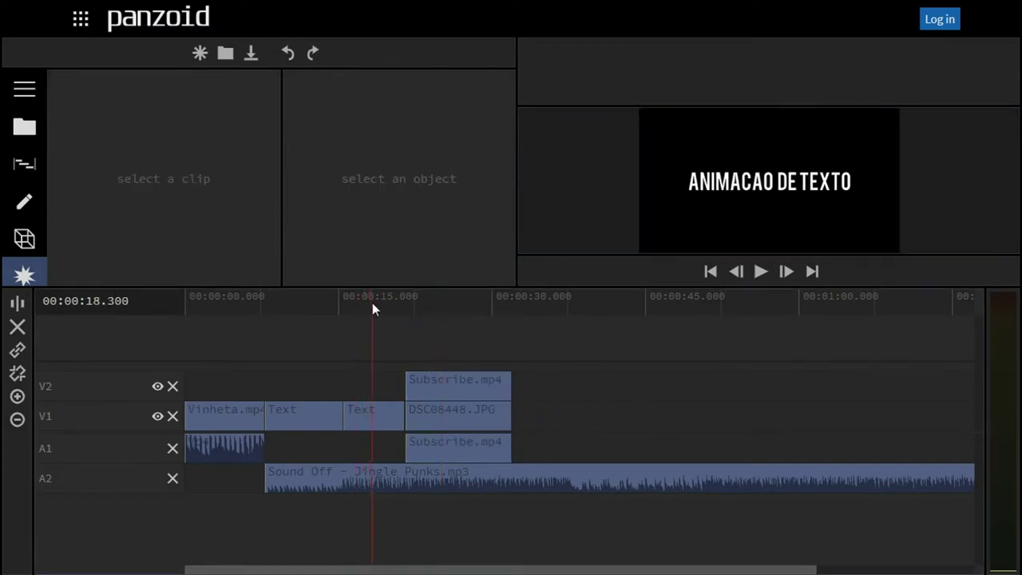
key(space)
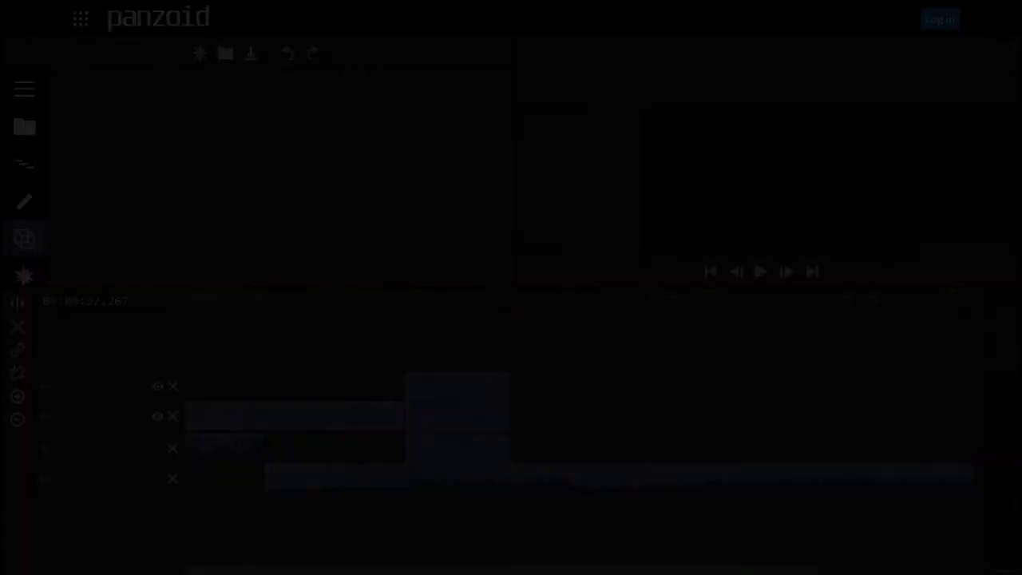
Place a 3D Scene clip on V1 directly after DSC08448.JPG
click(29, 130)
scroll(98, 164, up, 1)
drag(98, 166, 512, 416)
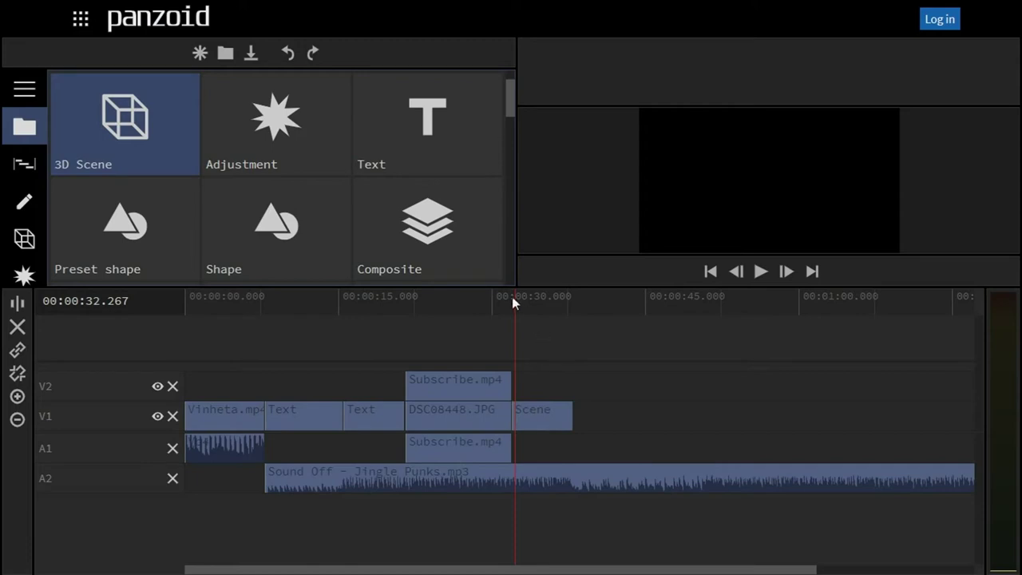
drag(515, 303, 573, 306)
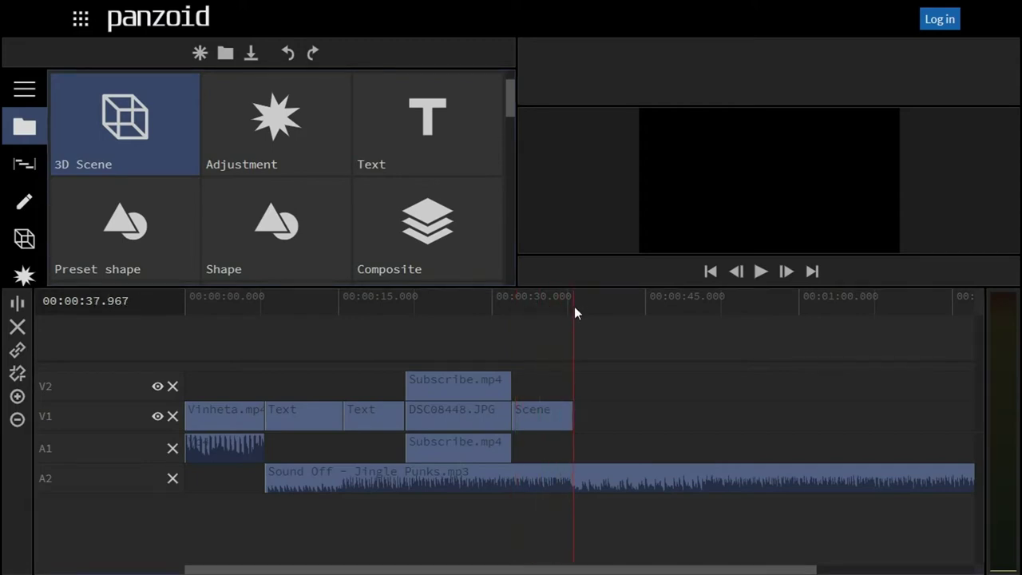
click(311, 315)
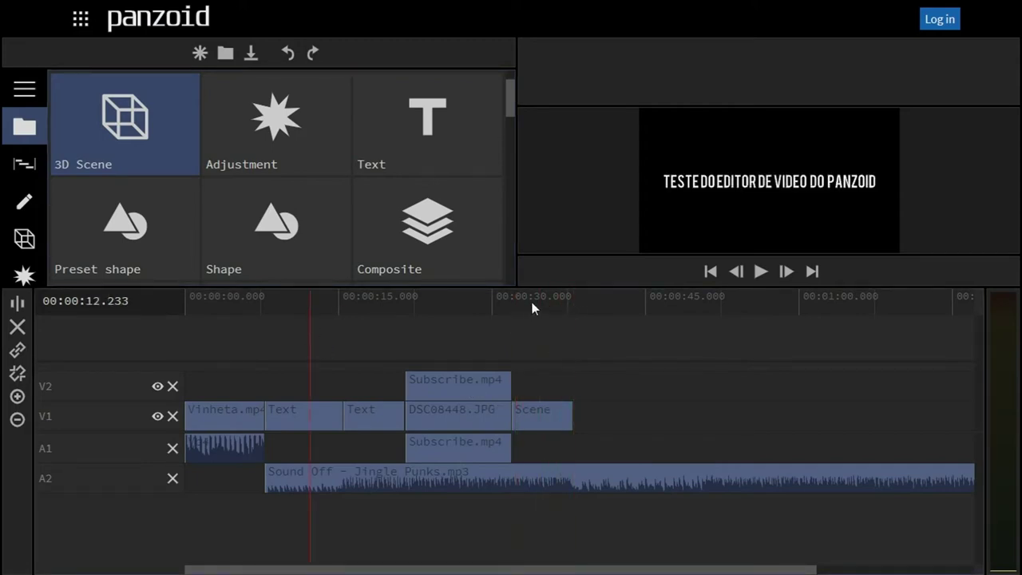
Add a 3D Text object to the Scene clip with the playhead inside the clip
click(533, 303)
click(541, 411)
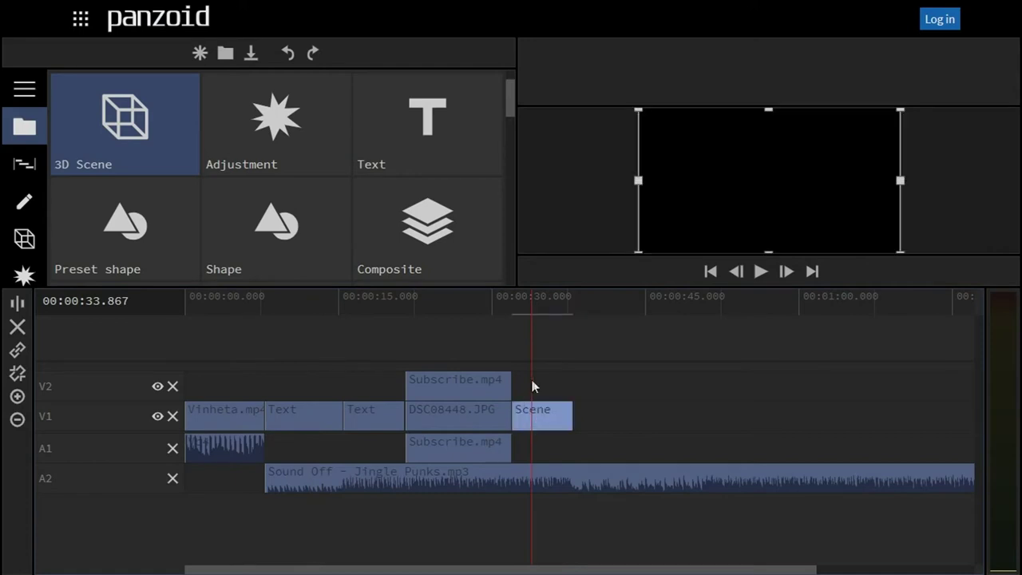
click(23, 244)
click(255, 80)
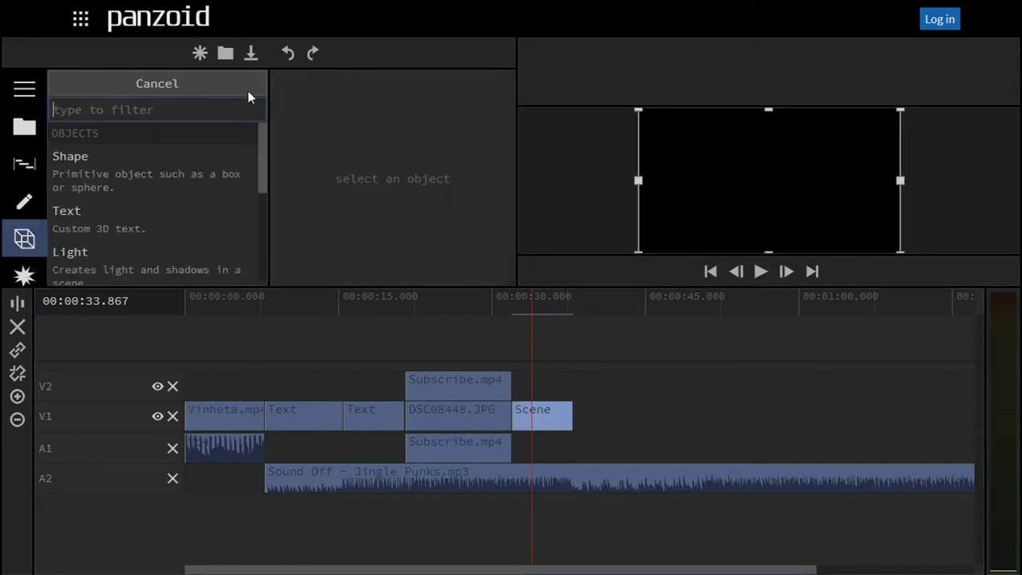
click(198, 222)
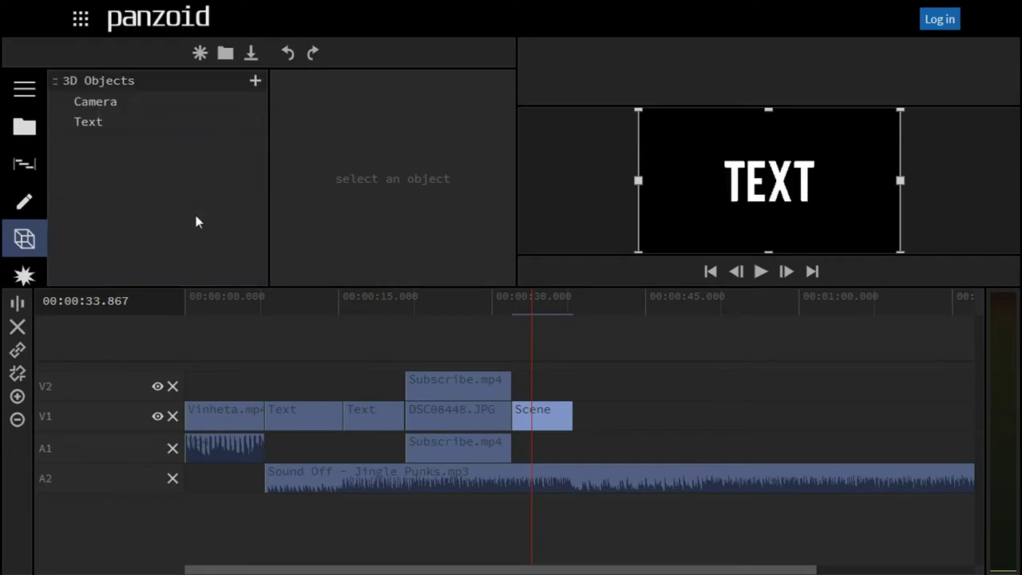
Add a Light object to the scene and change the 3D text's wording to "tEXTO 3D"
click(218, 124)
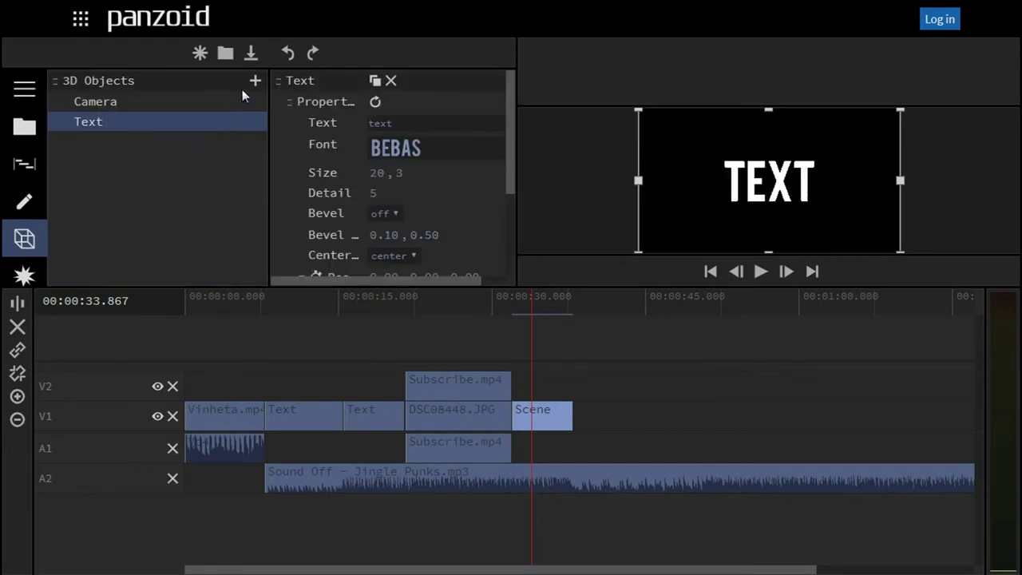
click(253, 81)
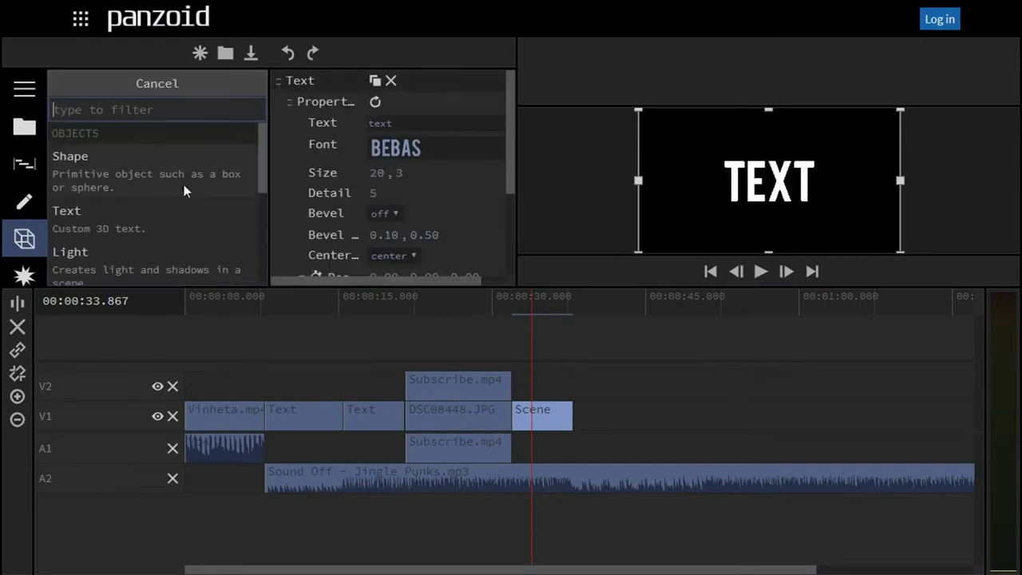
click(167, 258)
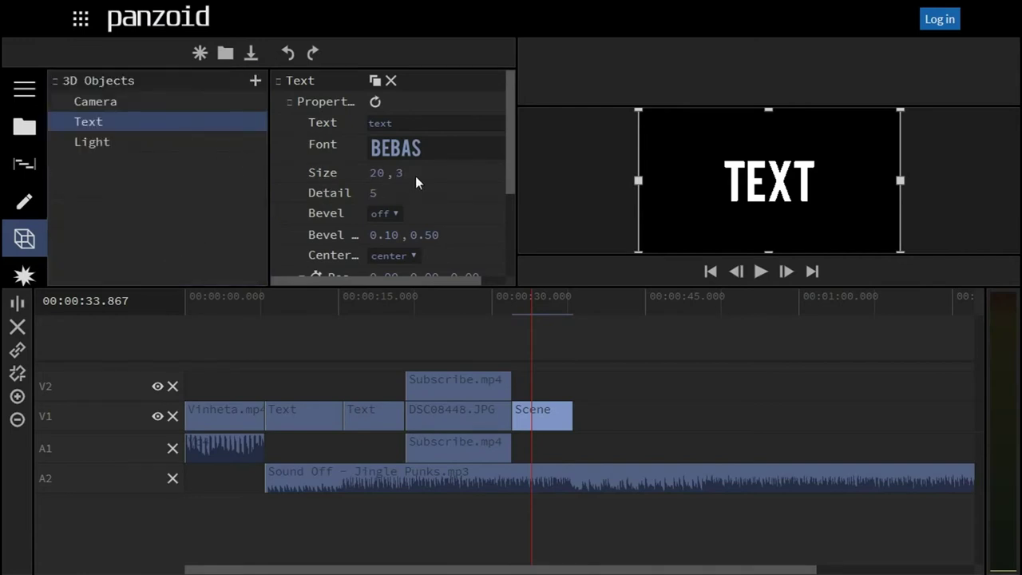
drag(422, 124, 282, 114)
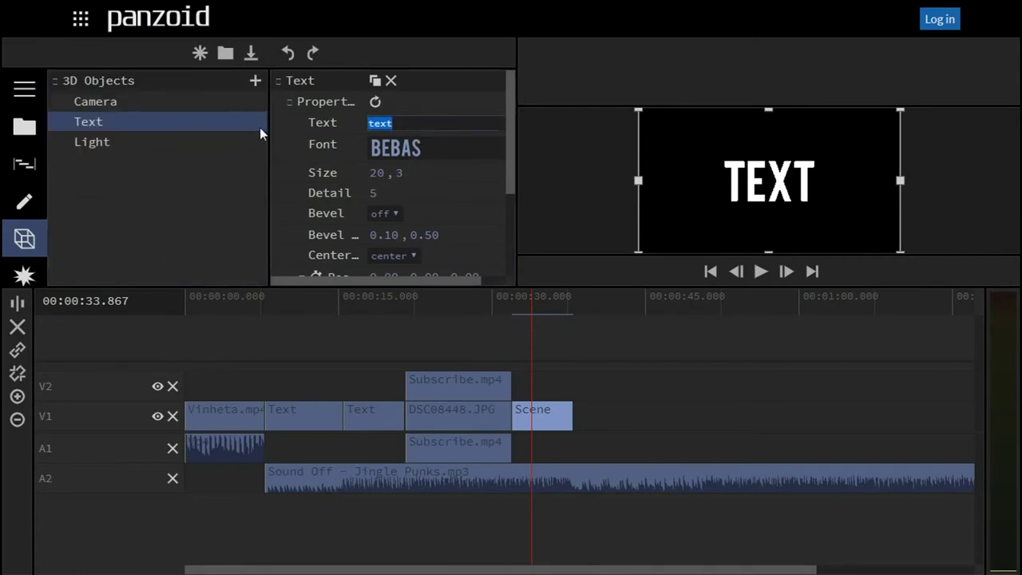
text(tEXTO 3D)
Animate the 3D text's position with an X keyframe of 131.89 at 00:00:32.000, the start of the Scene clip
scroll(424, 205, down, 2)
click(451, 168)
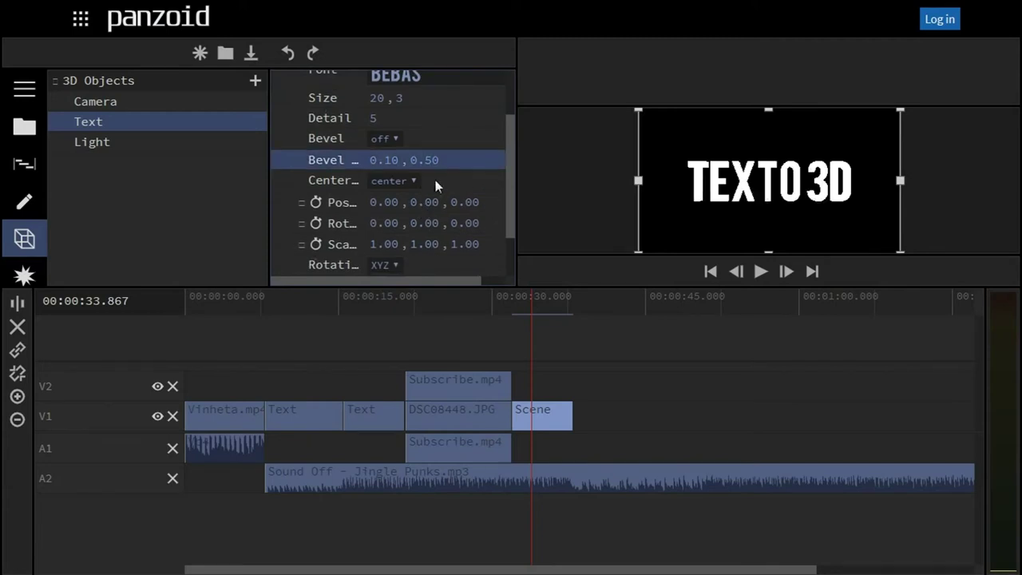
drag(524, 293, 510, 321)
drag(389, 202, 657, 208)
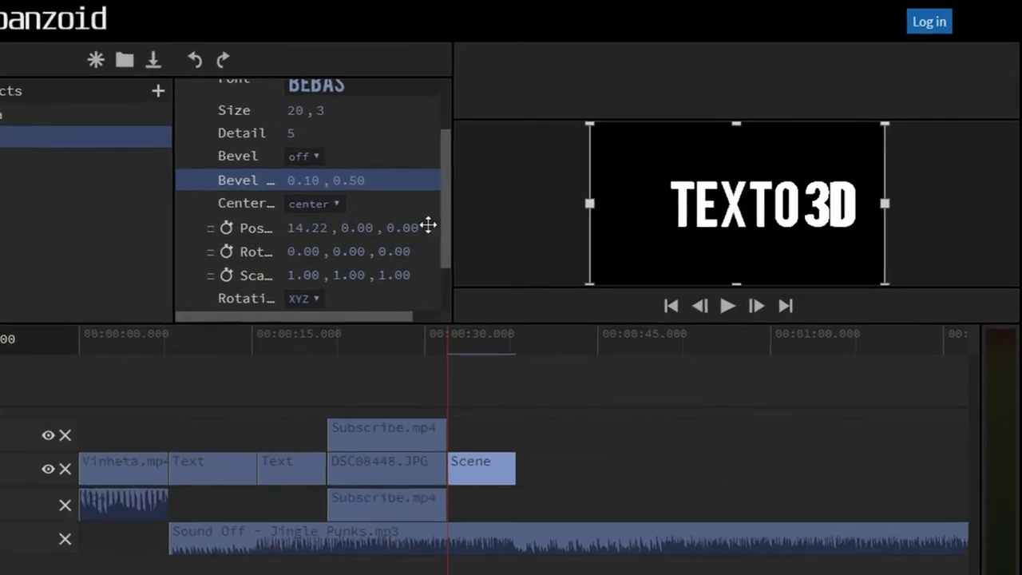
drag(372, 210, 990, 191)
drag(979, 249, 650, 269)
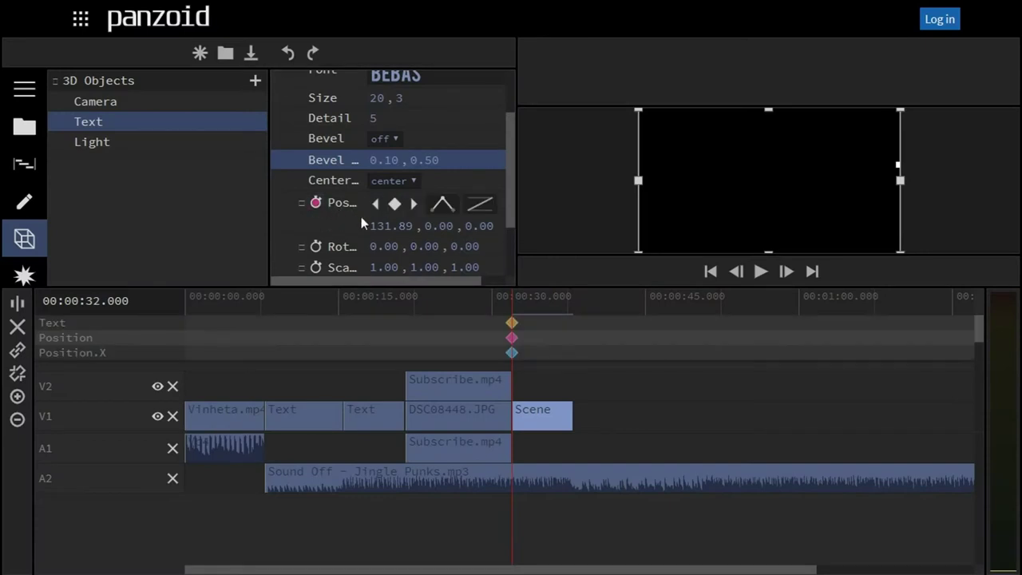
Keyframe the 3D text's X position at 0.00 at 00:00:32.433 and add another position keyframe at 00:00:32.767
key(Right)
key(Right)
key(Right)
key(Right)
key(Right)
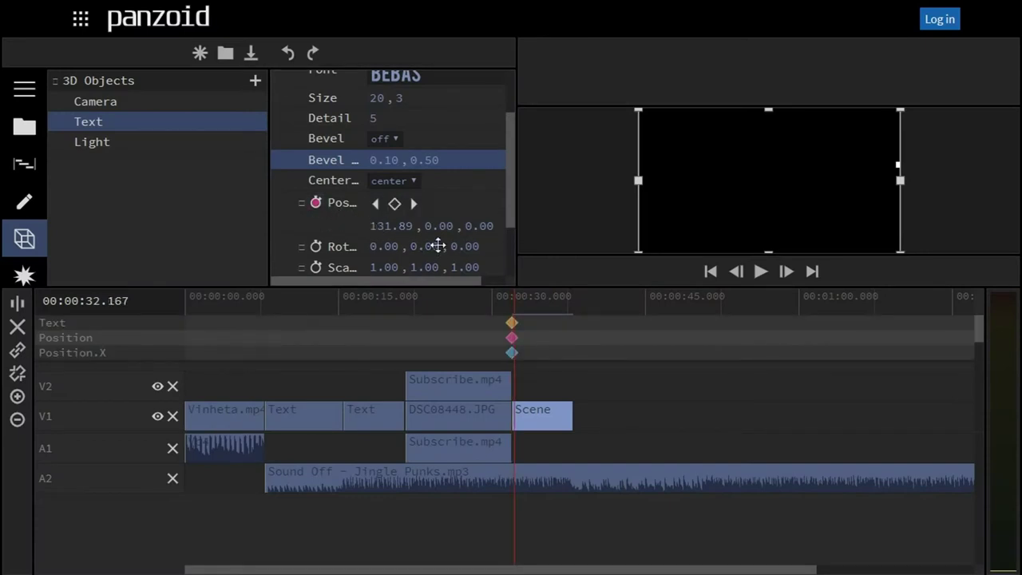
key(Right)
key(Right)
key(Right)
key(Right)
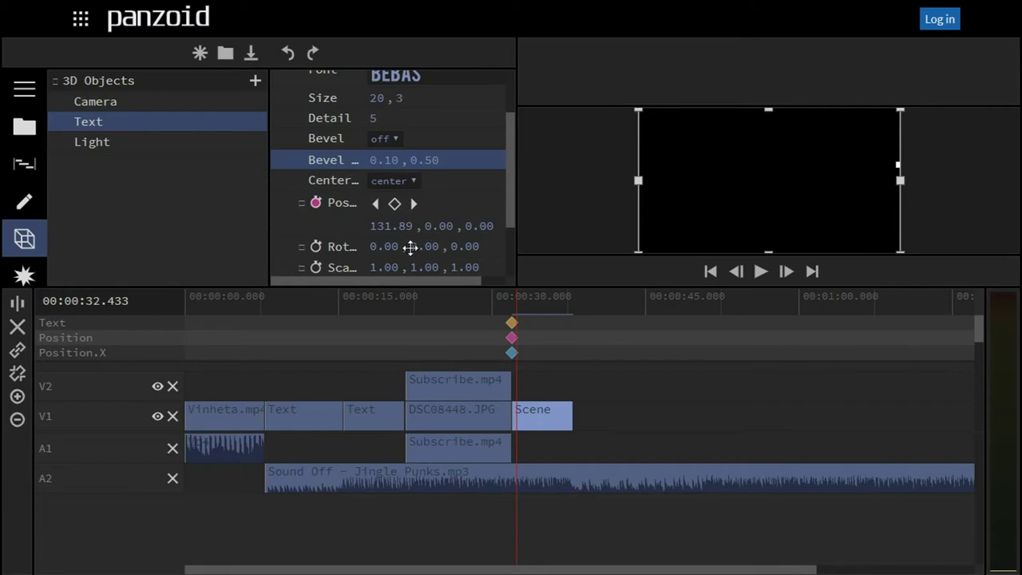
drag(398, 224, 4, 194)
click(395, 204)
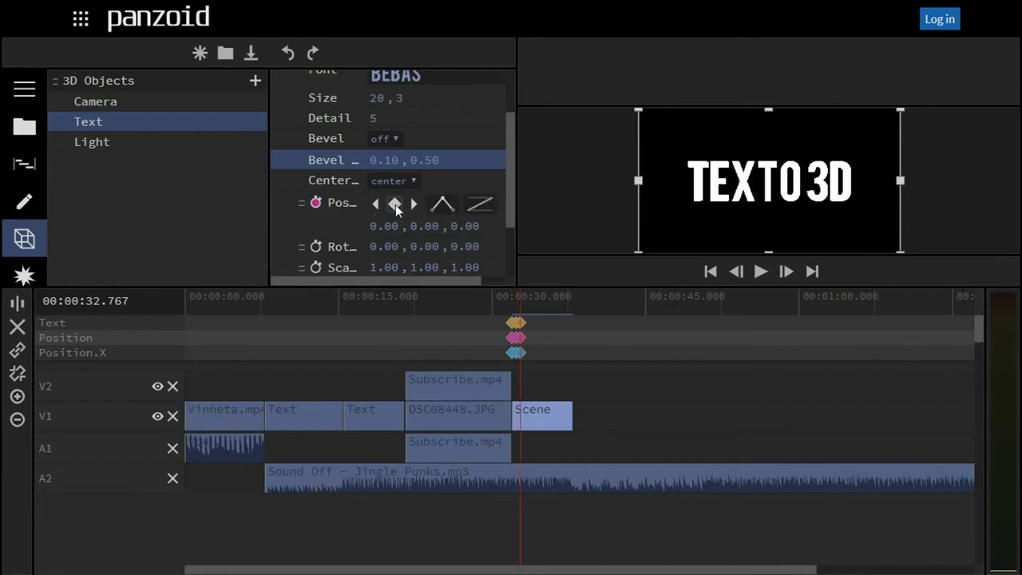
Animate the 3D text's rotation, keyframing Y rotation 1084.23 and position 4.61, -0.42 at about 00:00:33.433
key(Right)
key(Right)
key(Right)
key(Right)
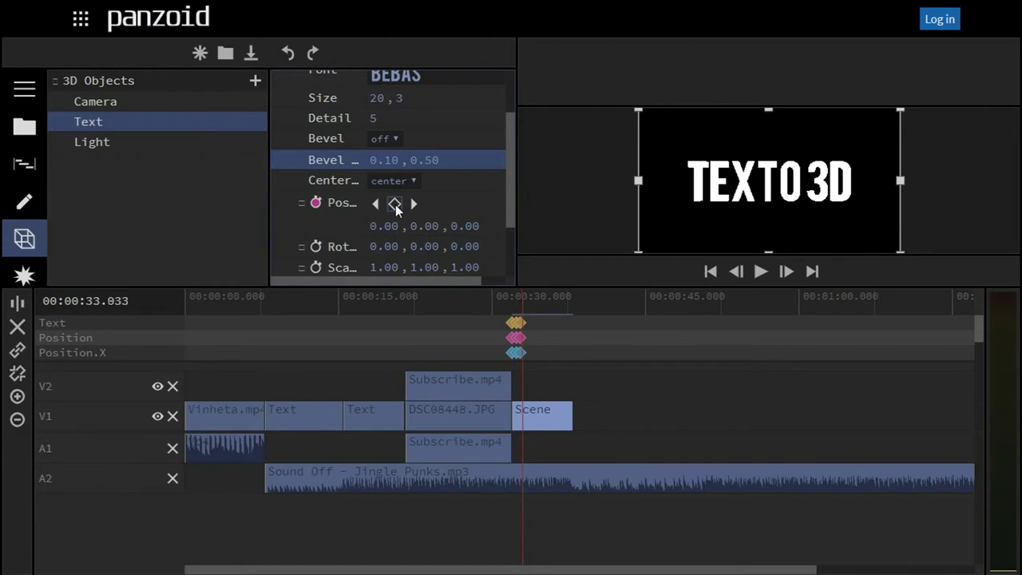
key(Right)
key(Right)
key(Right)
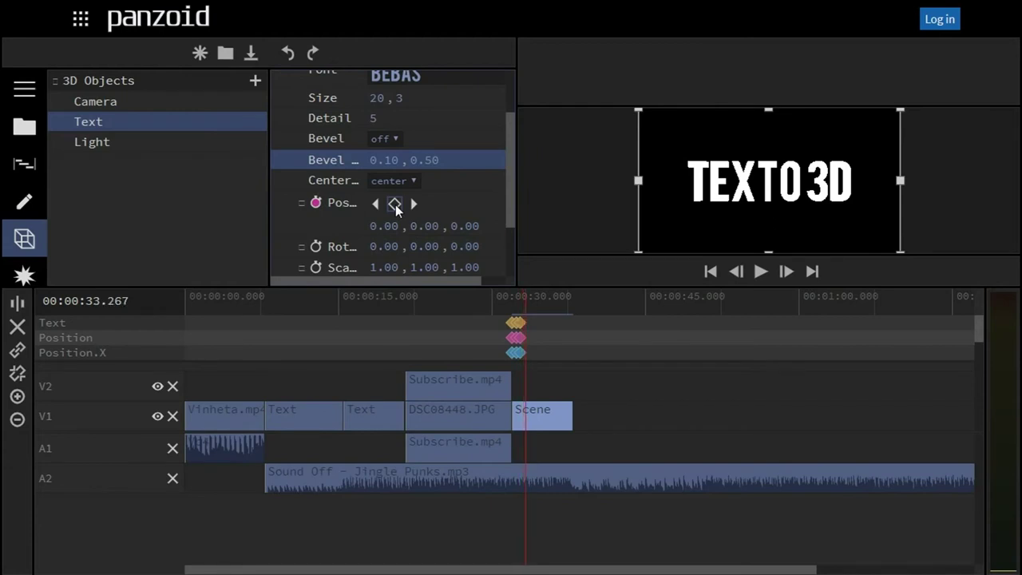
key(Right)
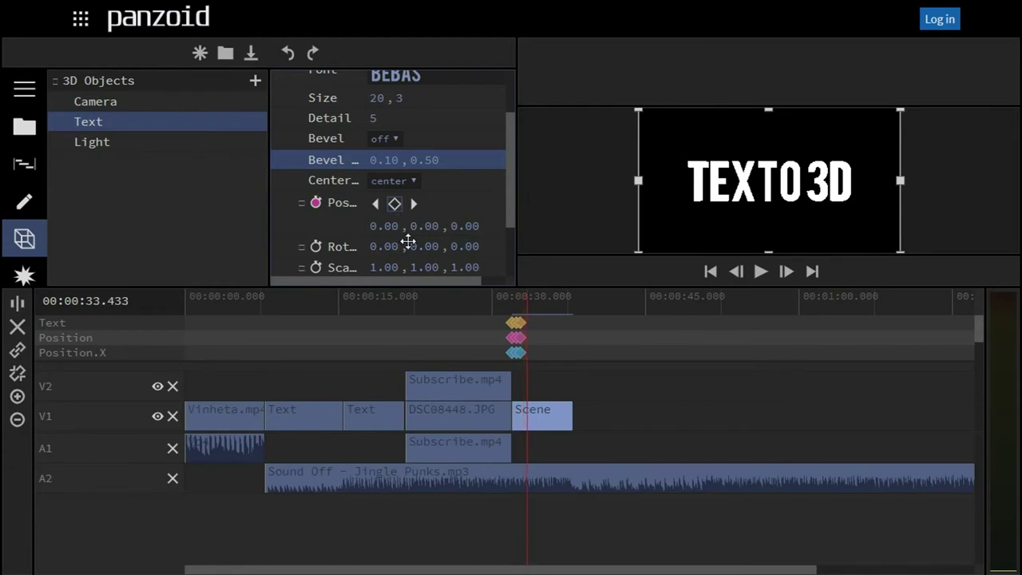
scroll(418, 230, down, 2)
key(Right)
key(Right)
key(Right)
key(Right)
key(Right)
key(Right)
key(Right)
key(Right)
key(Right)
key(Right)
key(Right)
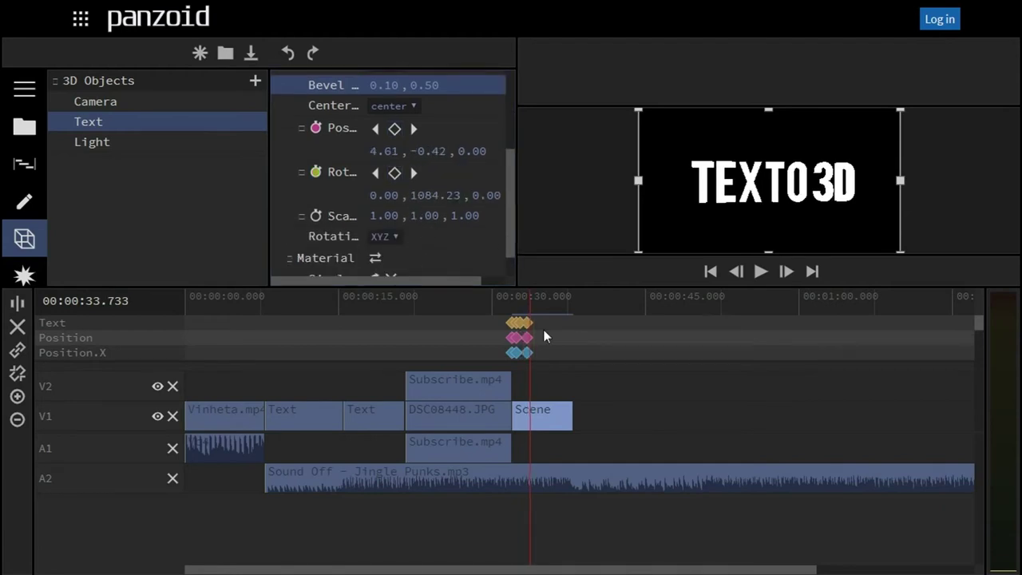
Keyframe the 3D text's X rotation at 1080 and Y rotation at 1081.08 at 00:00:34.133
key(Right)
key(Right)
key(Right)
key(Right)
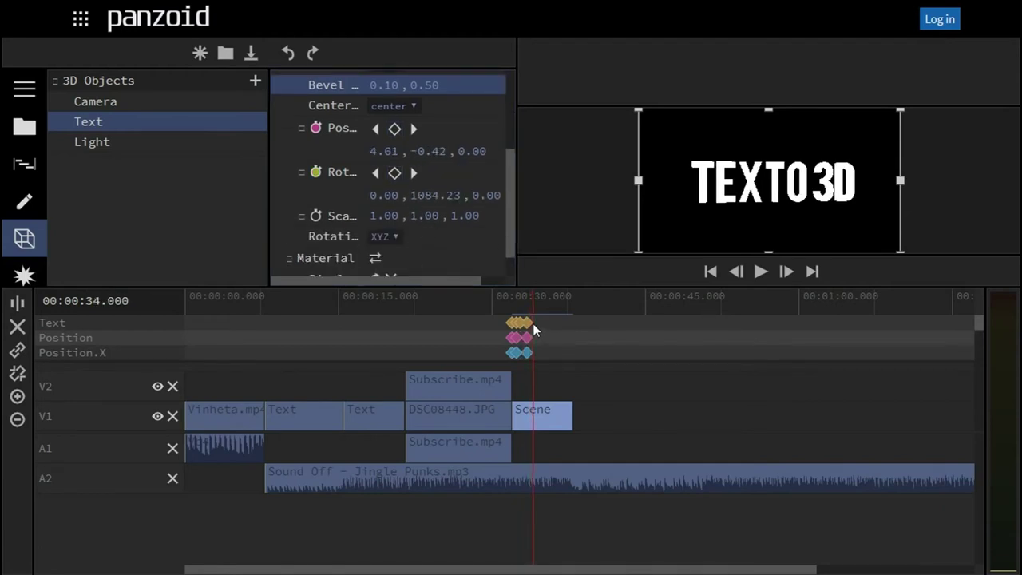
key(Right)
key(Right)
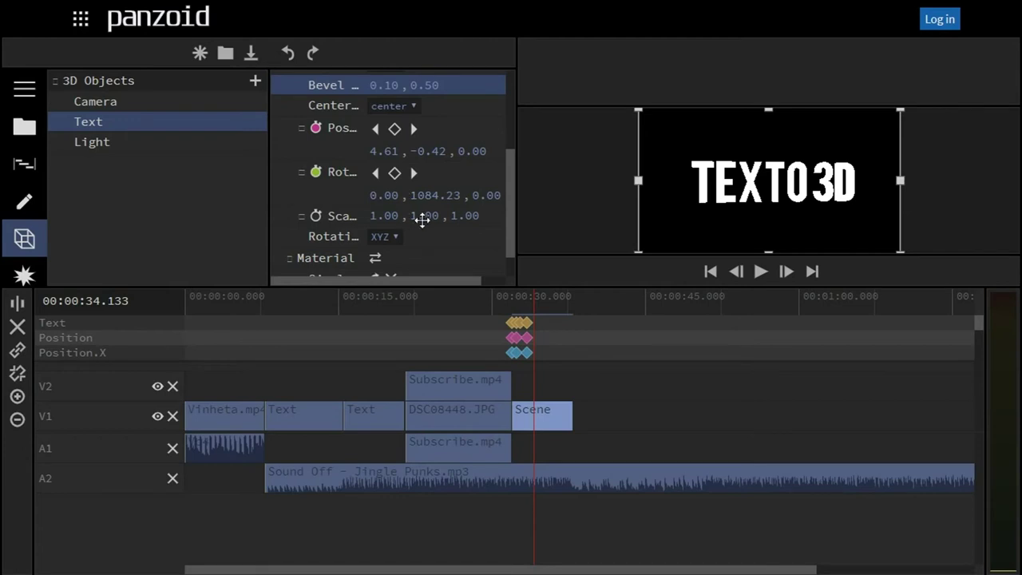
drag(383, 195, 508, 196)
click(388, 194)
text(1000)
key(Return)
drag(388, 195, 440, 184)
click(388, 195)
text(1080)
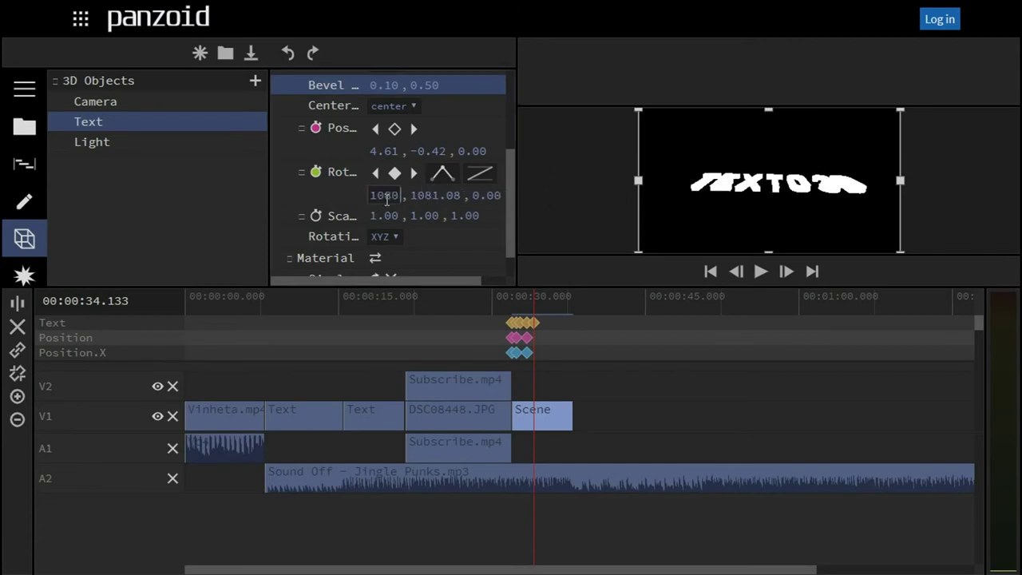
key(Return)
Play back the Scene clip from just before its start to check the 3D text animation
drag(512, 217, 511, 224)
click(506, 302)
key(space)
key(space)
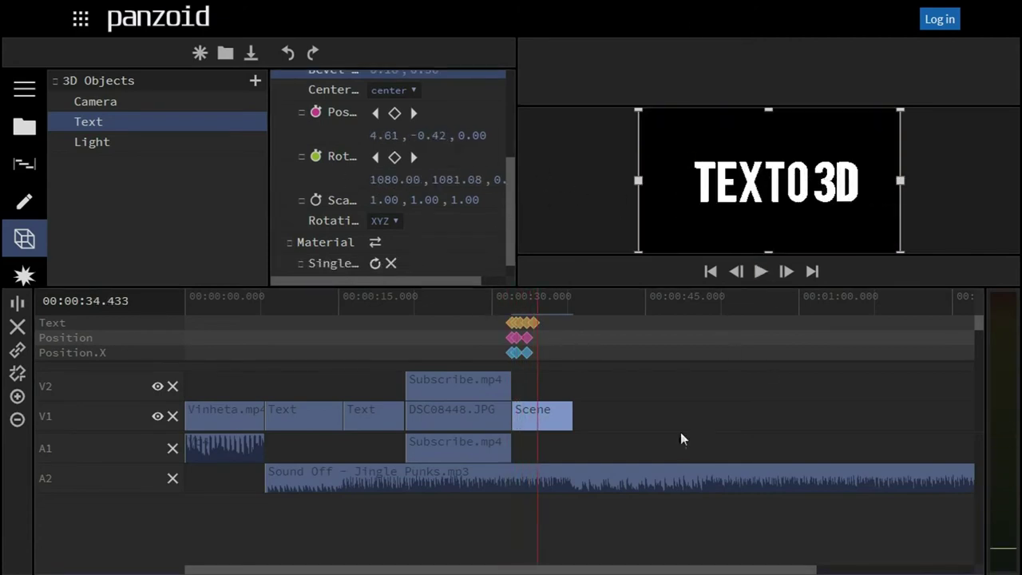
Zoom in on the timeline, space the 3D text's position and rotation keyframes further apart, and play back the animation
click(18, 397)
click(17, 398)
click(17, 397)
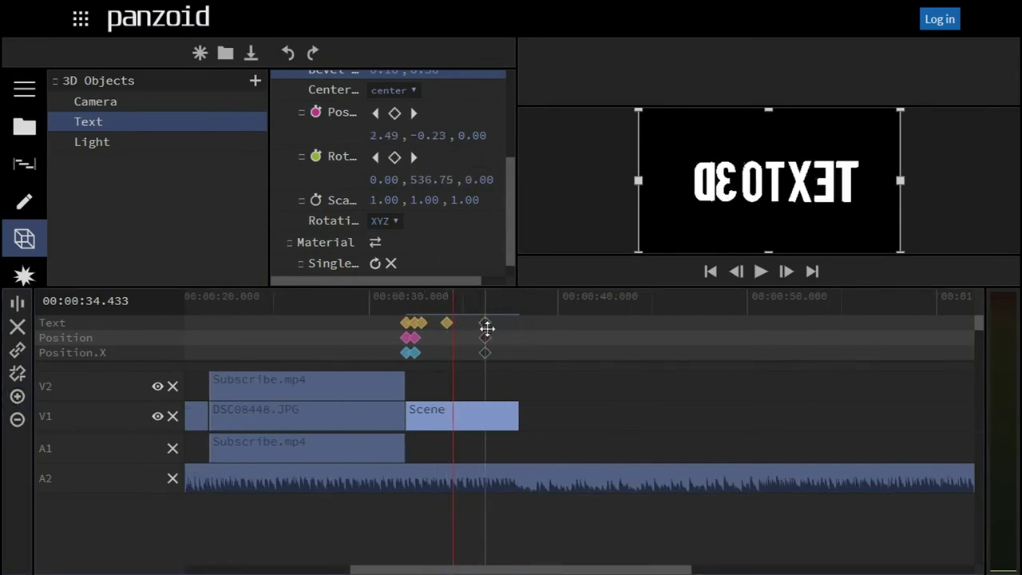
drag(476, 332, 443, 321)
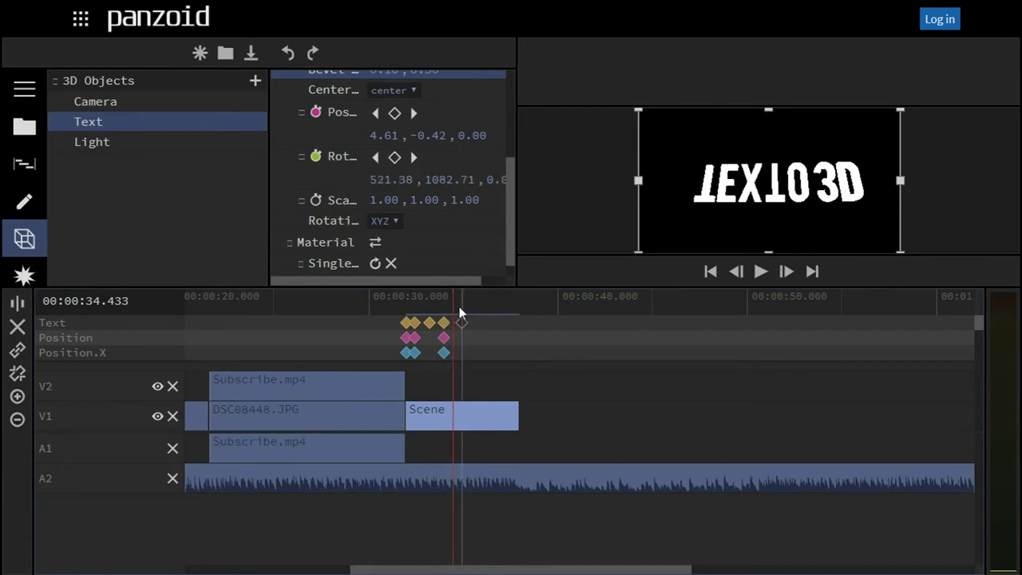
key(space)
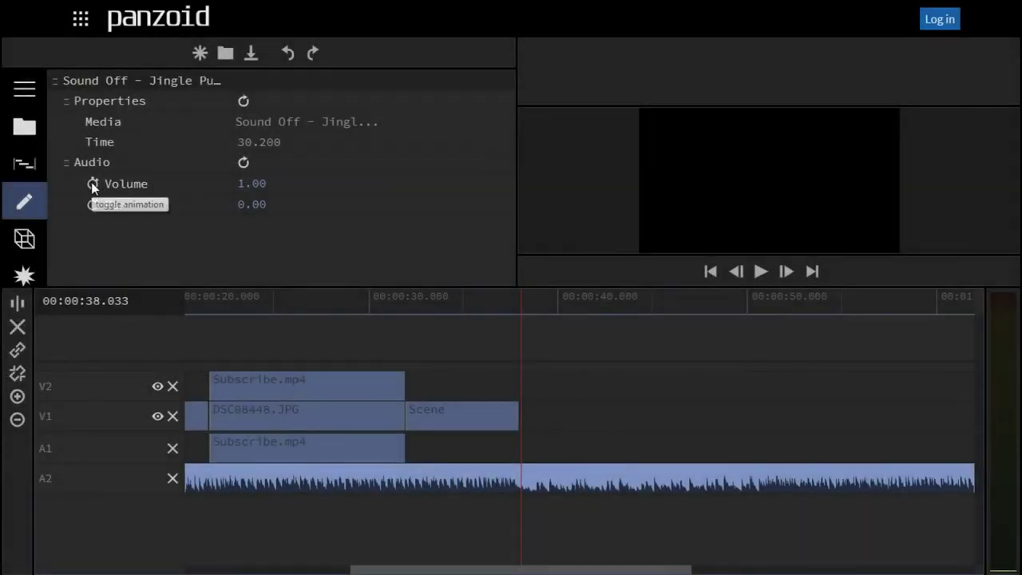
Fade out the Sound Off music on A2 with a volume keyframe at 00:00:38.033 and a volume of 0 at 00:00:38.867
click(93, 184)
drag(522, 311, 536, 295)
drag(252, 208, 7, 206)
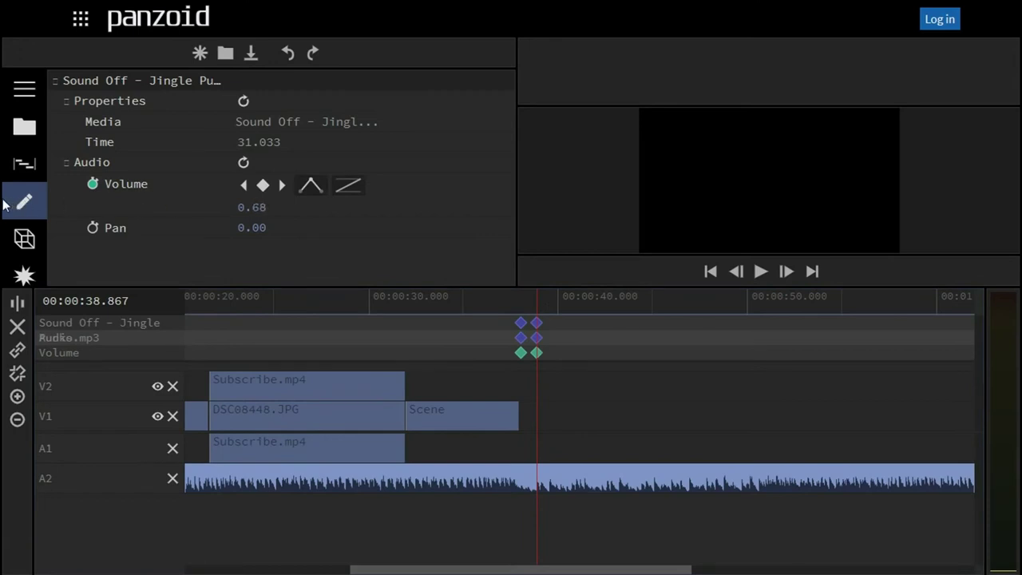
click(243, 207)
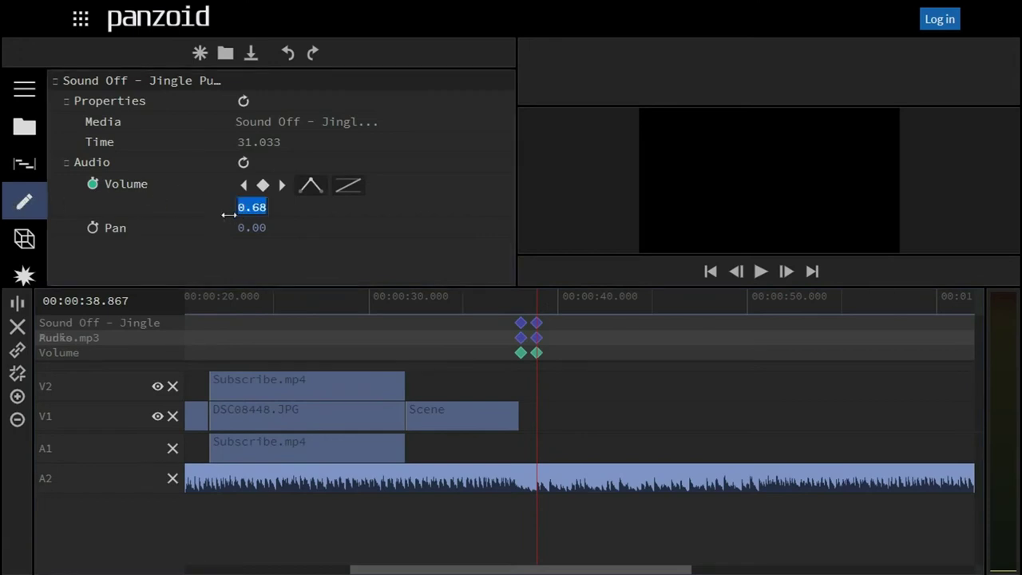
text(0)
key(Return)
click(562, 387)
click(525, 301)
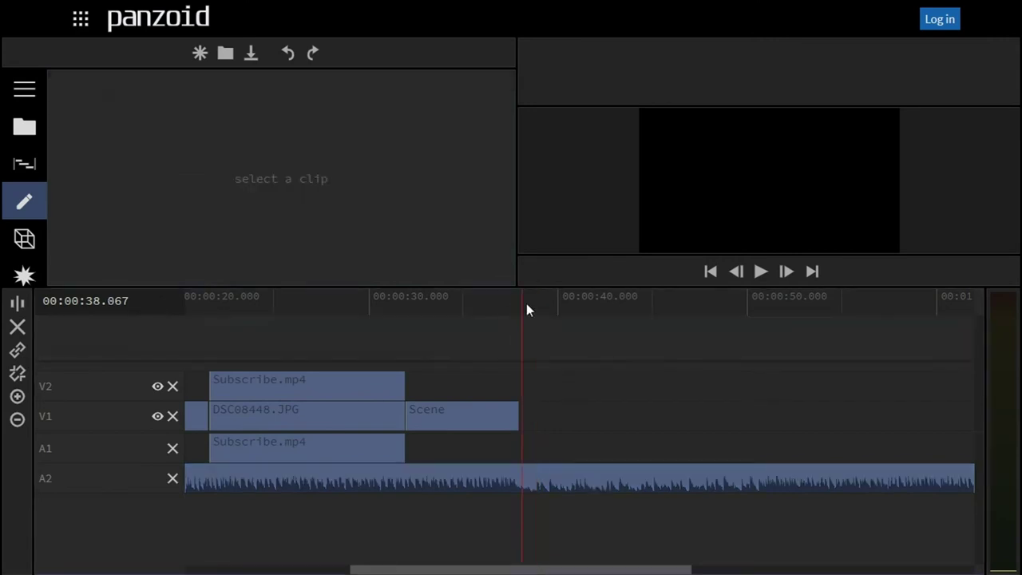
Split the Sound Off music at 00:00:39.067, just after its fade-out, and delete the remaining part
click(538, 488)
drag(540, 296, 541, 292)
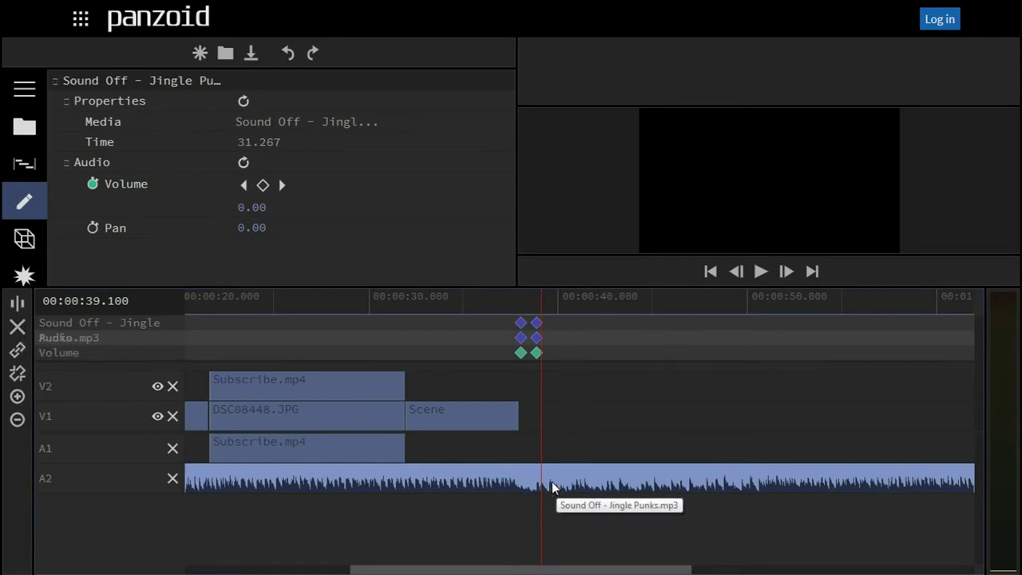
key(s)
drag(560, 482, 593, 477)
click(587, 477)
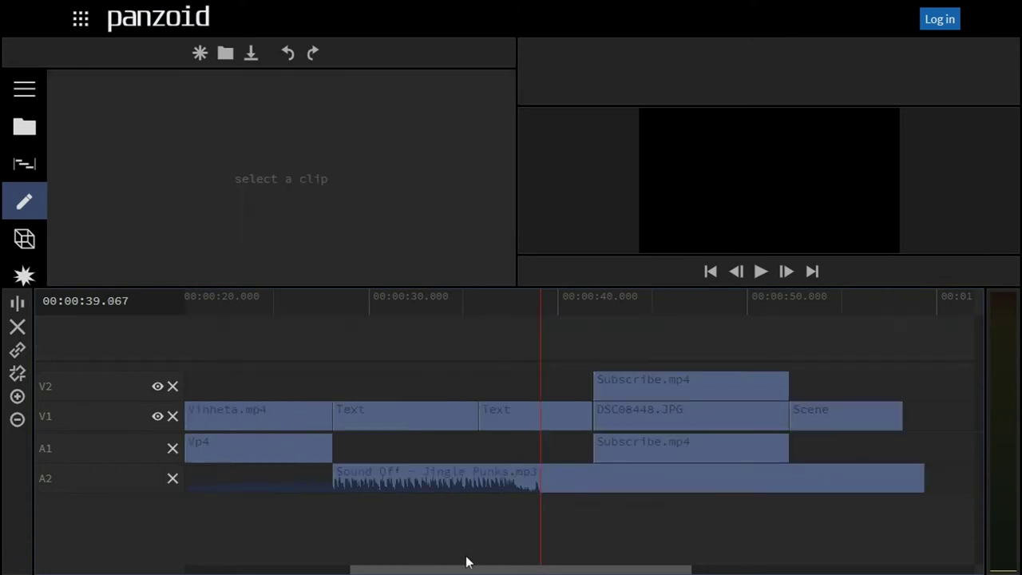
scroll(467, 561, right, 5)
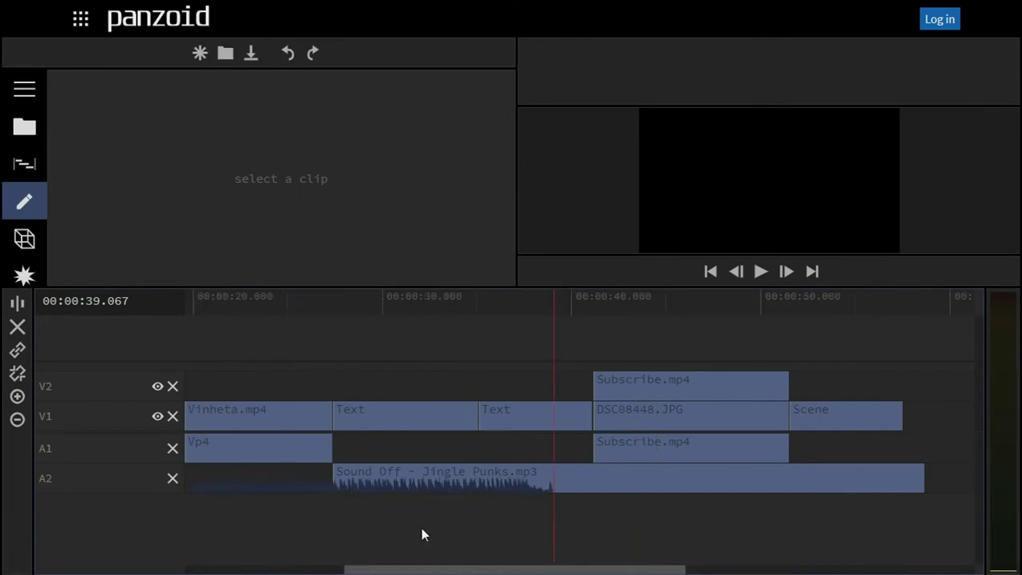
scroll(278, 530, left, 10)
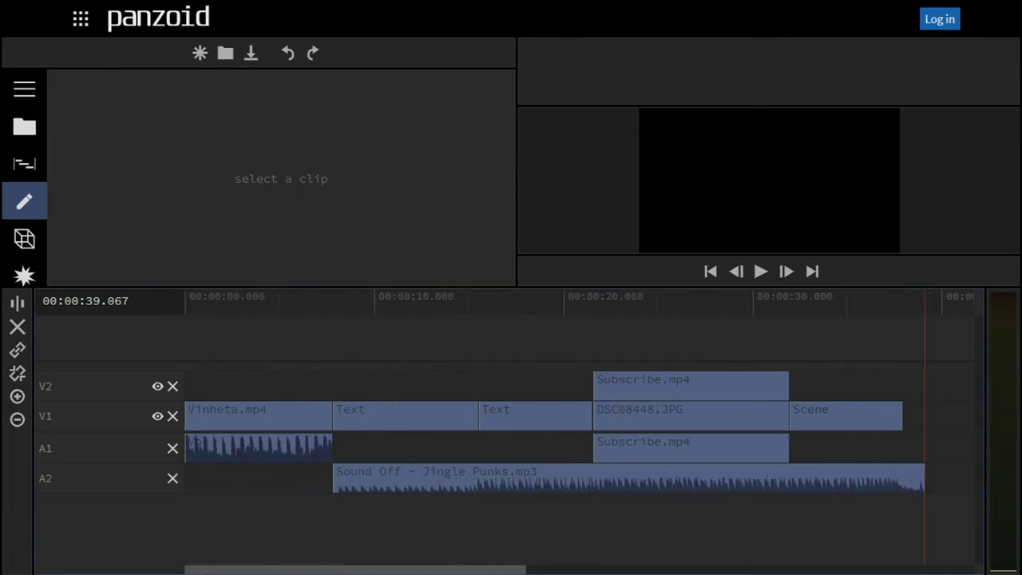
Preview several parts of the edited timeline, including the subscribe overlay, the 3D scene and the intro
click(765, 305)
key(space)
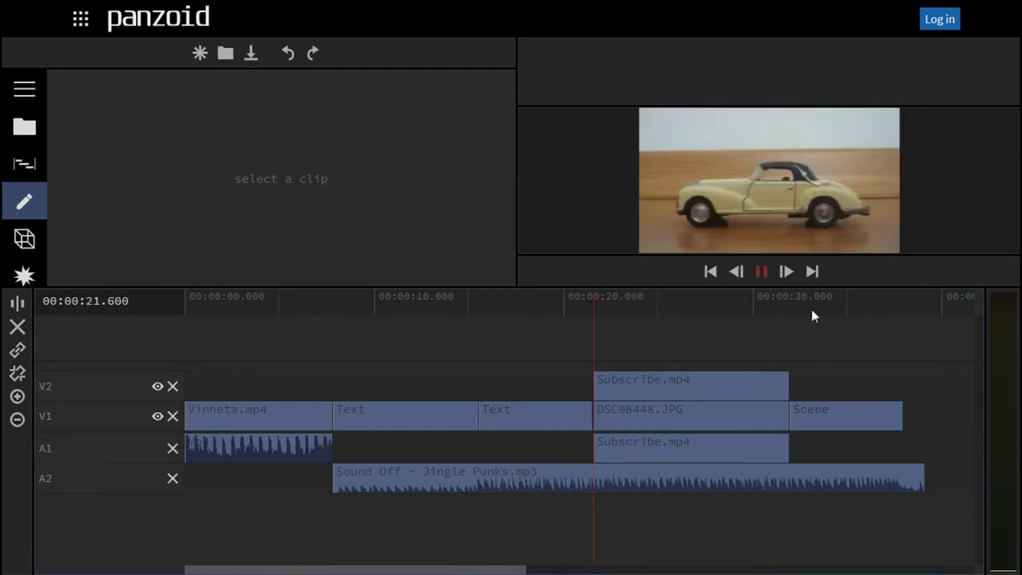
key(space)
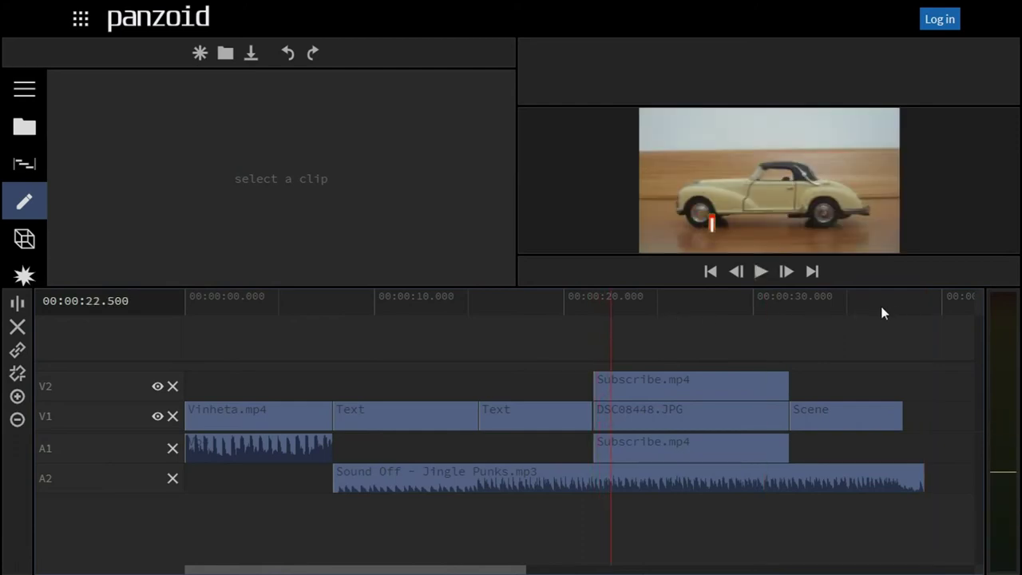
key(space)
click(871, 305)
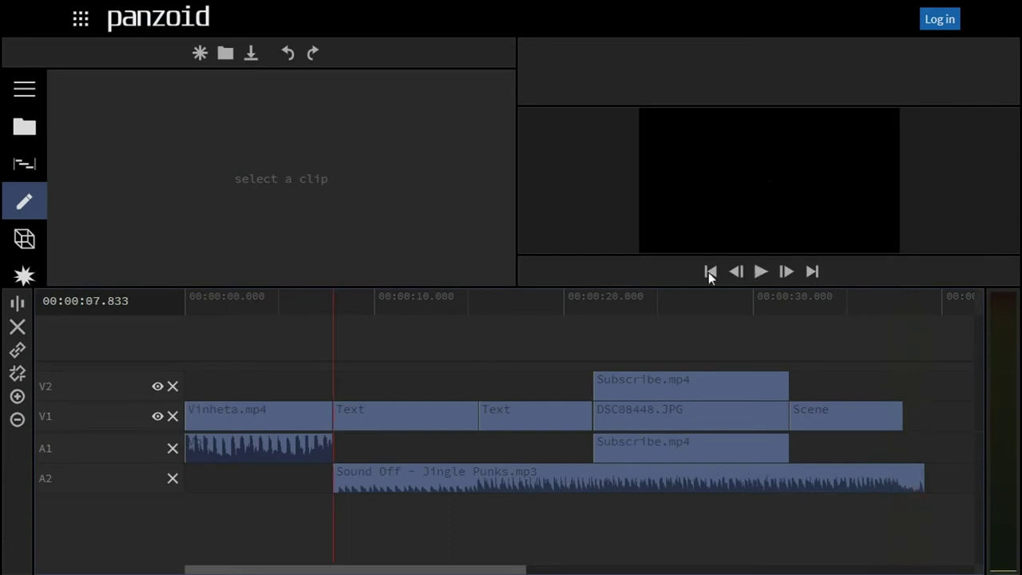
click(295, 301)
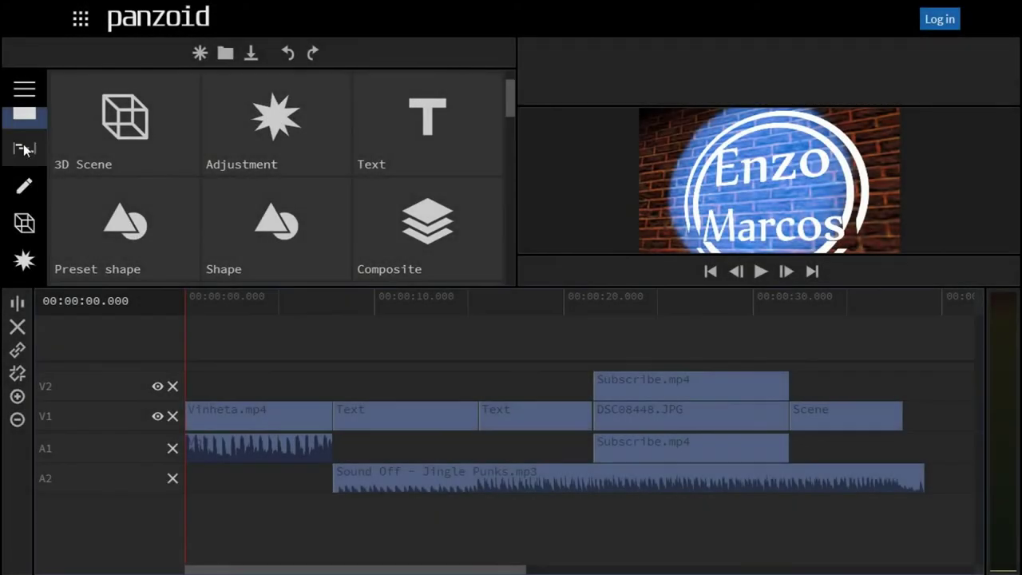
Start a device render of the project at 1920x1080 (1080p), 30 fps, good quality, in .mkv (vp8/opus) format
click(24, 89)
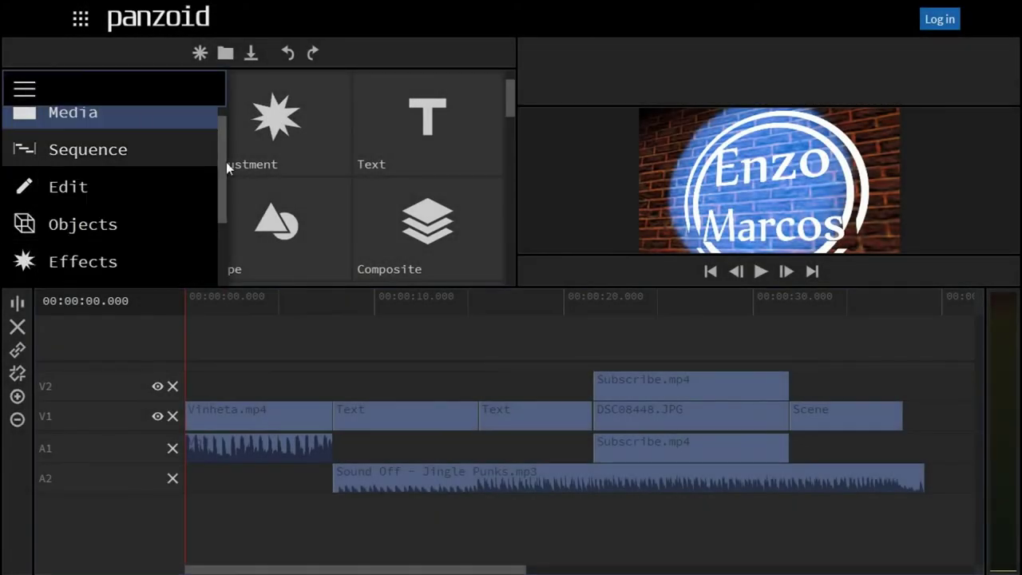
scroll(164, 211, down, 3)
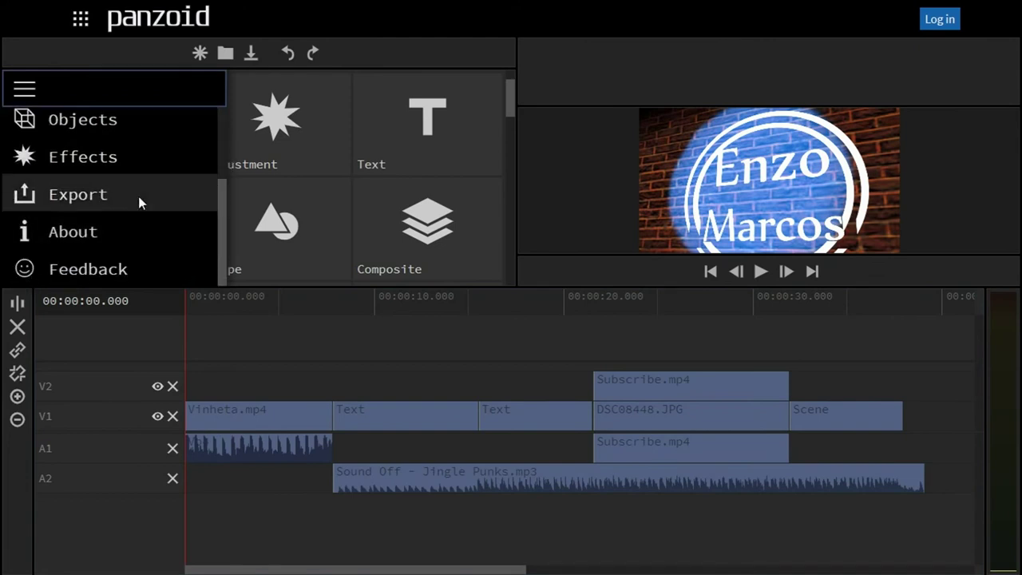
click(140, 202)
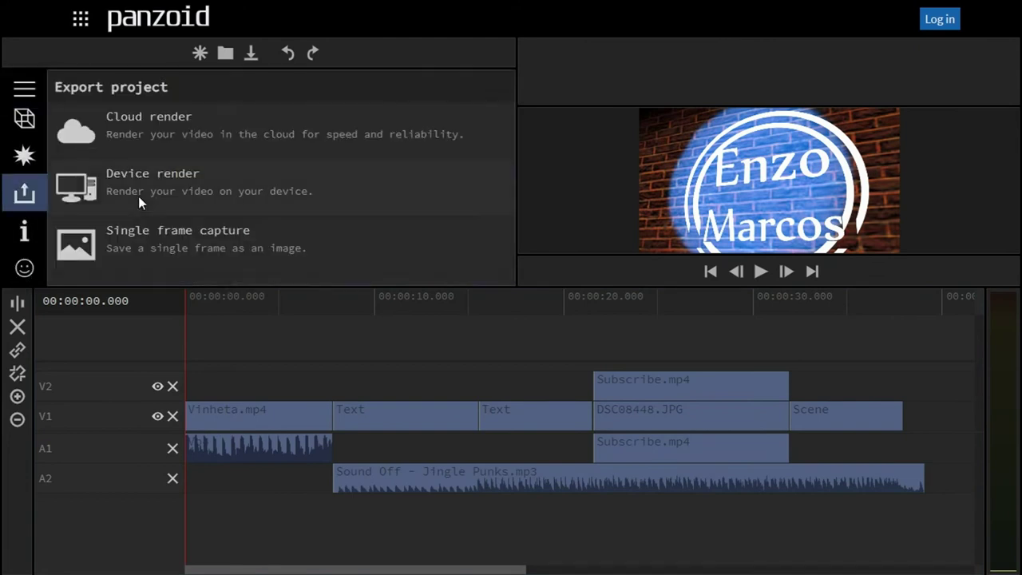
click(267, 193)
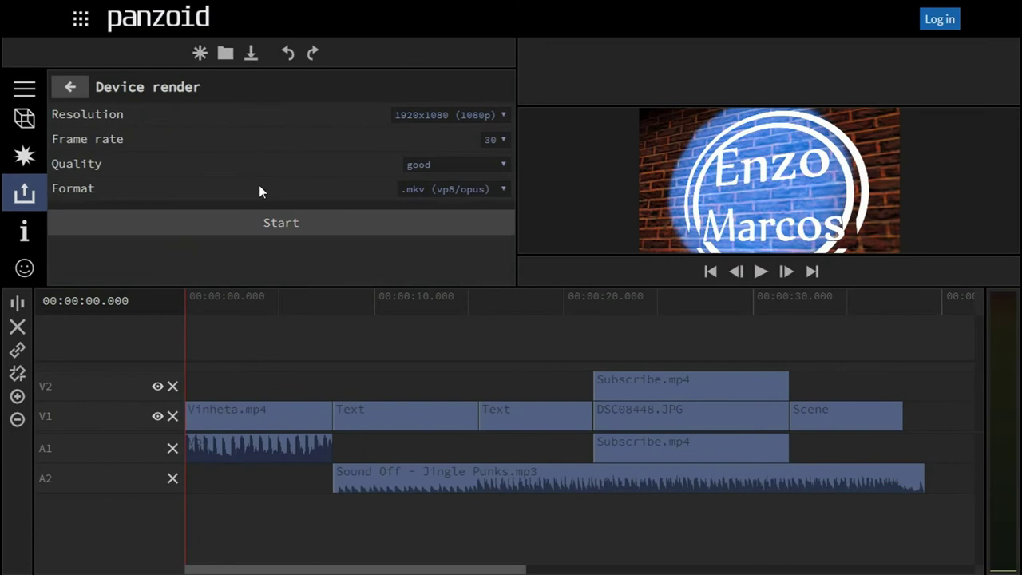
click(468, 163)
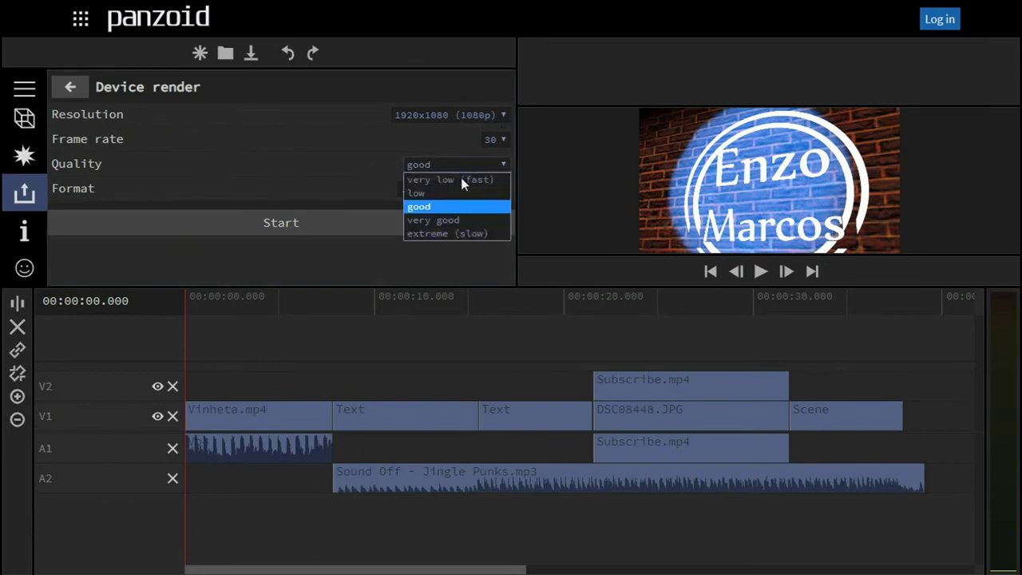
click(443, 208)
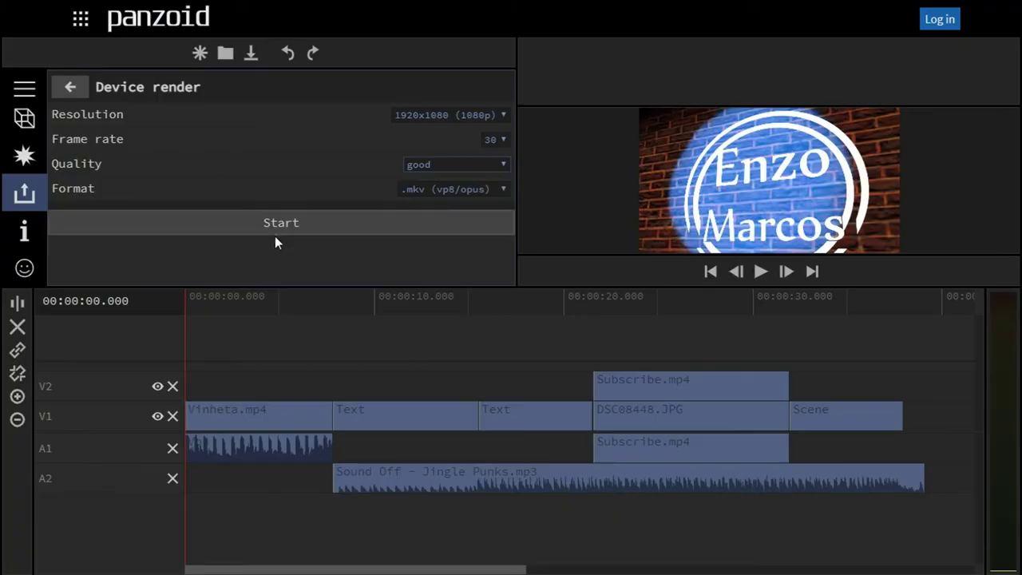
click(279, 222)
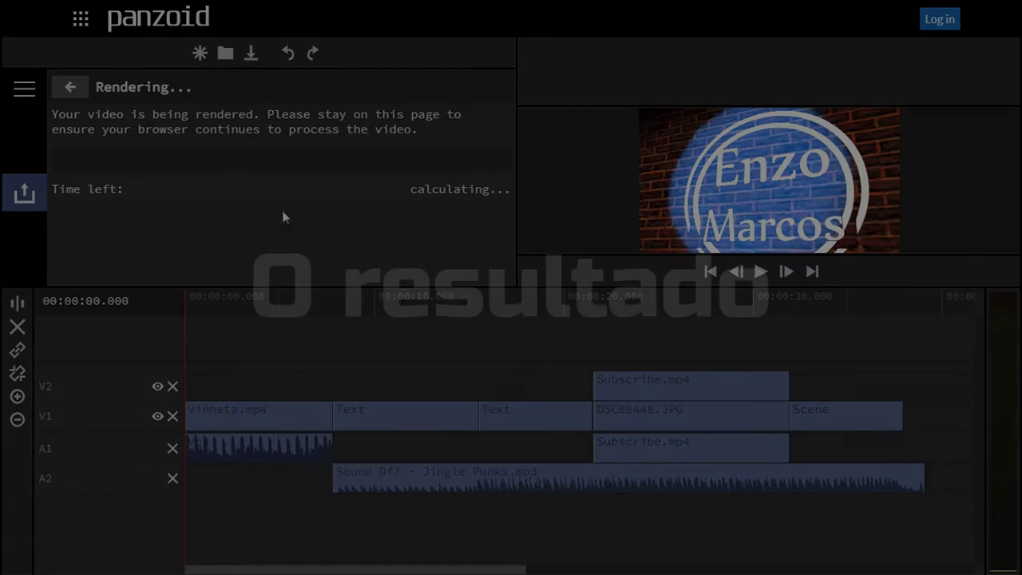